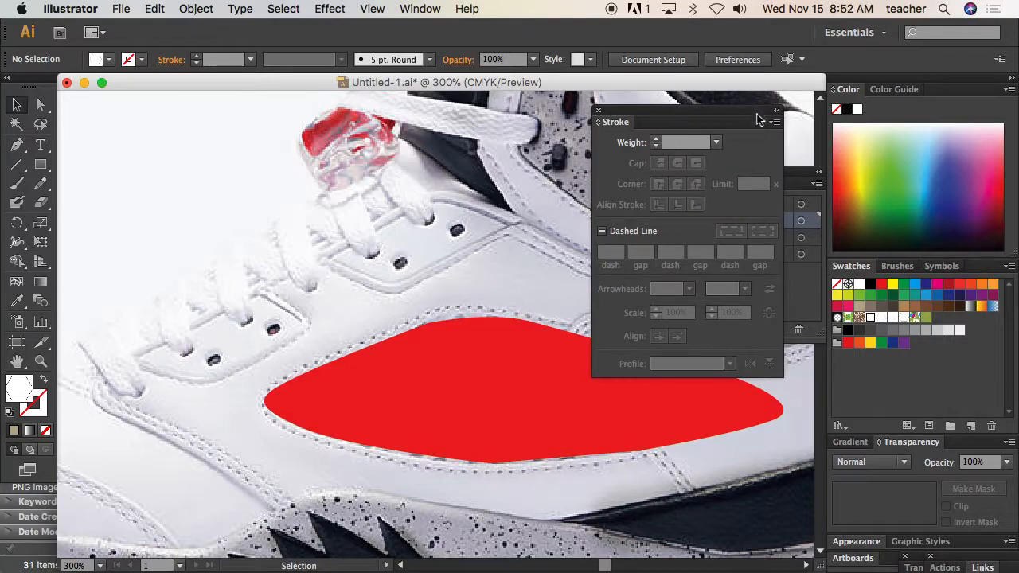
Close the Stroke panel and make the mid and sole layers visible
click(599, 111)
click(646, 220)
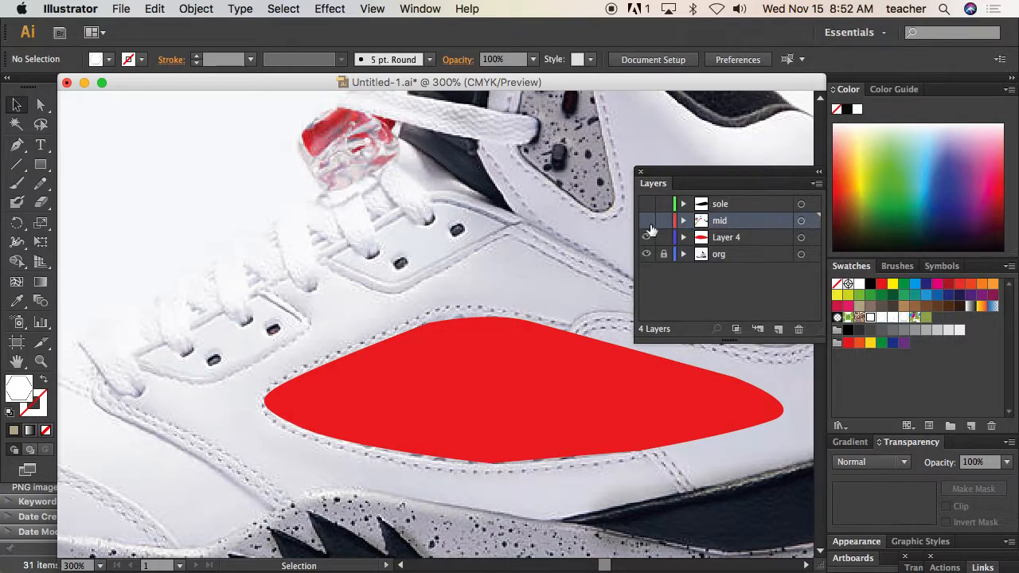
click(646, 204)
alt+super+click(507, 302)
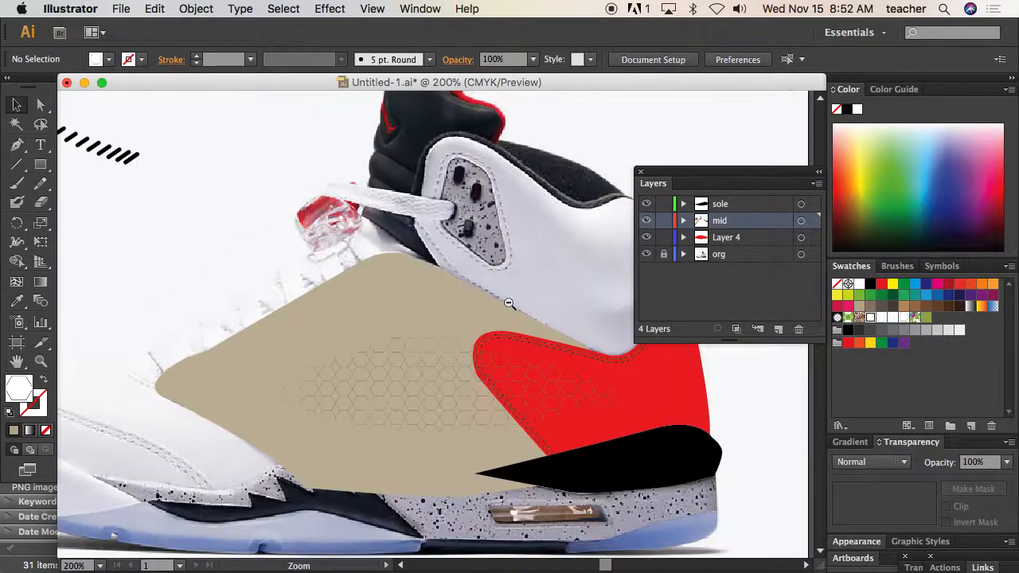
drag(485, 321, 428, 228)
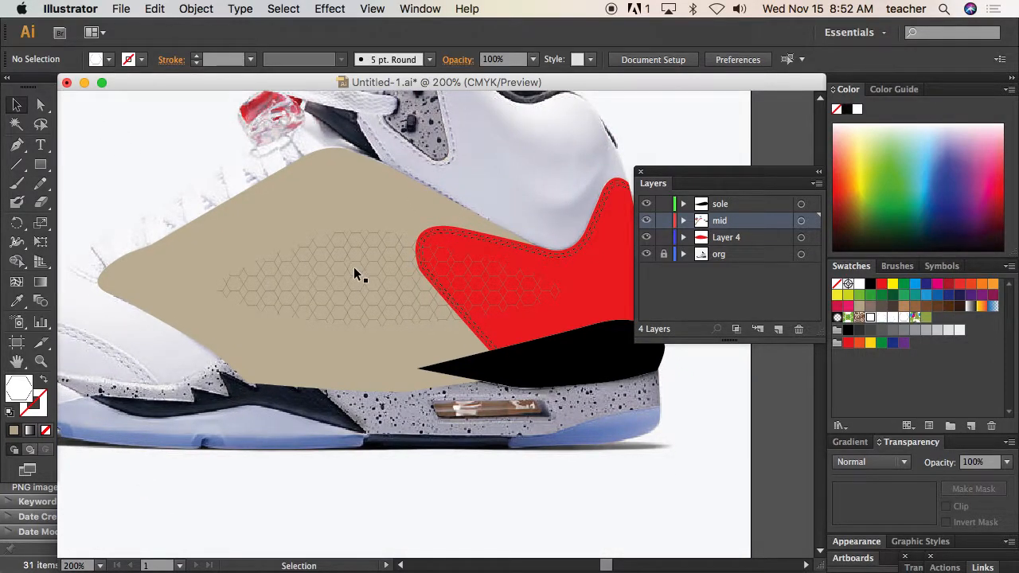
Remove the fill from the outline shape around the hexagon mesh and give it a dark grey stroke
click(355, 274)
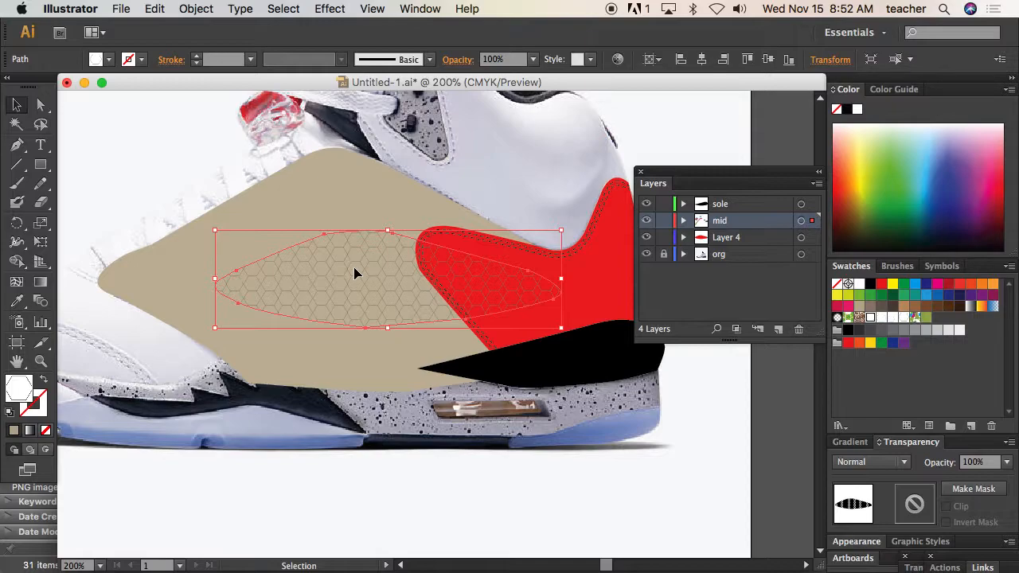
key(a)
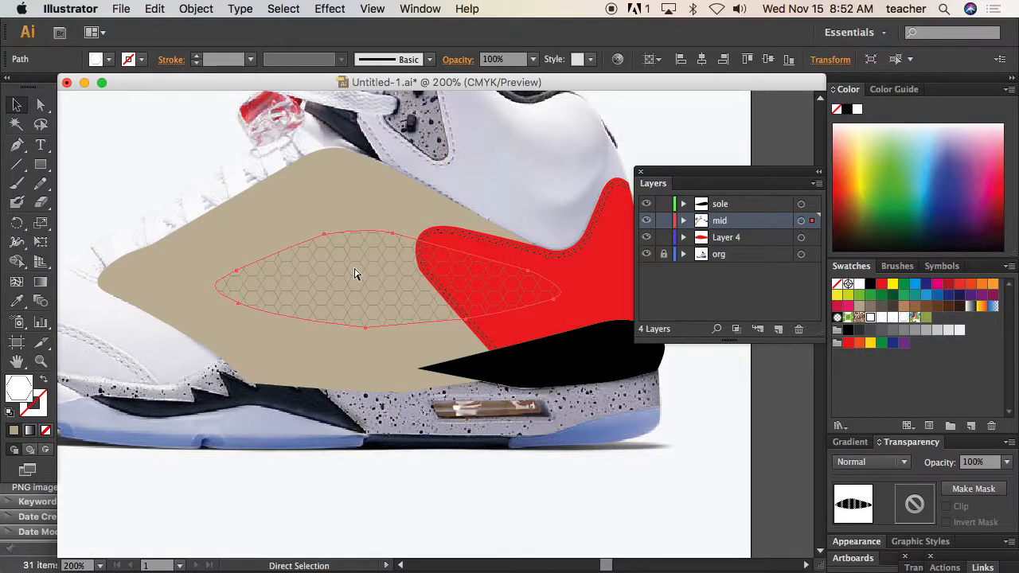
key(v)
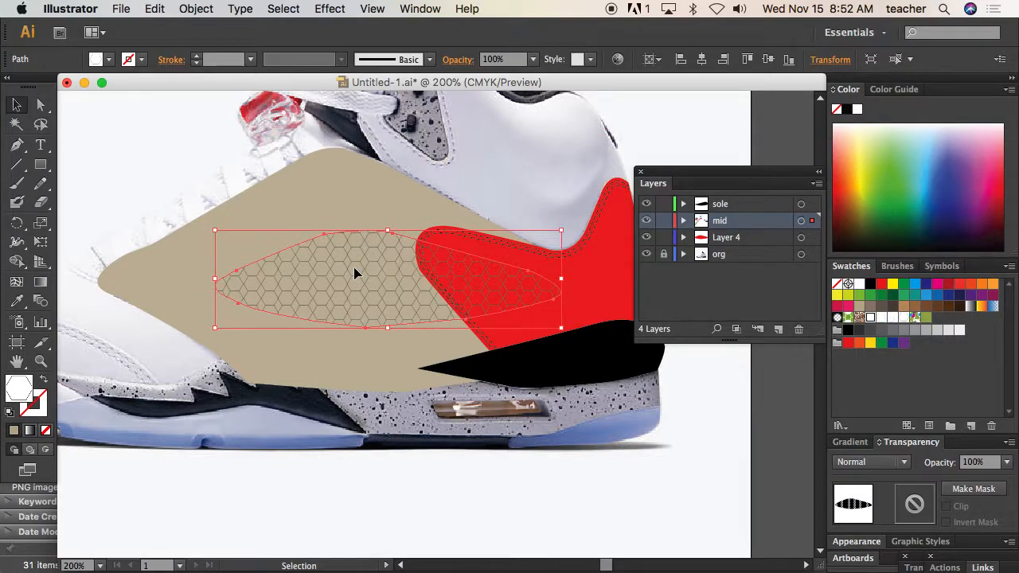
click(45, 430)
click(44, 399)
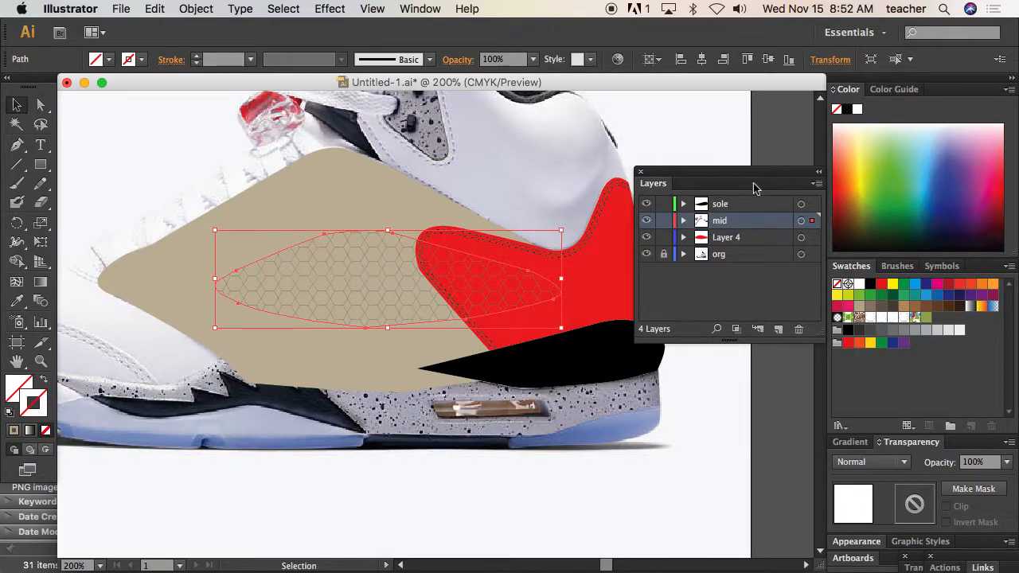
click(881, 329)
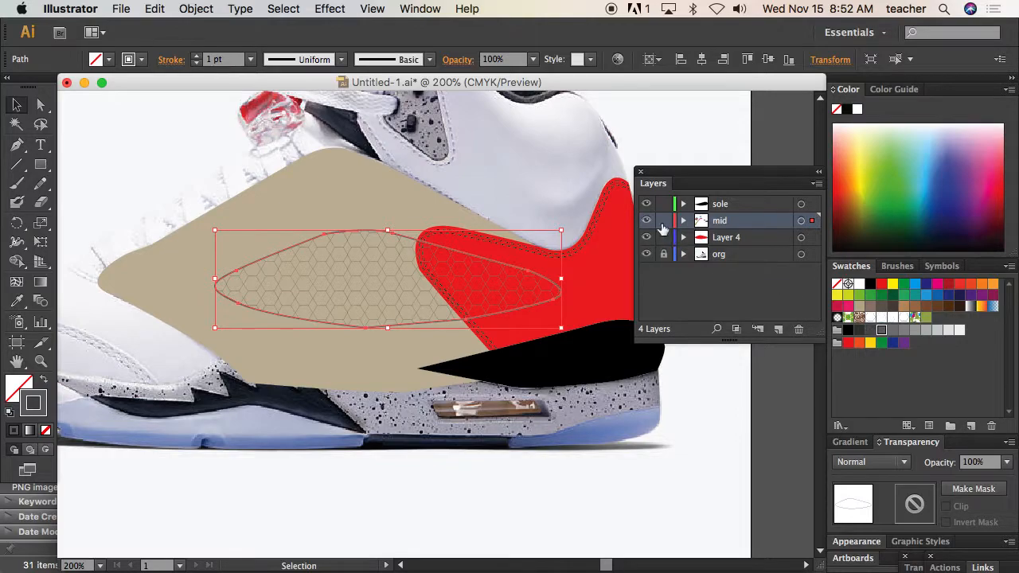
click(661, 135)
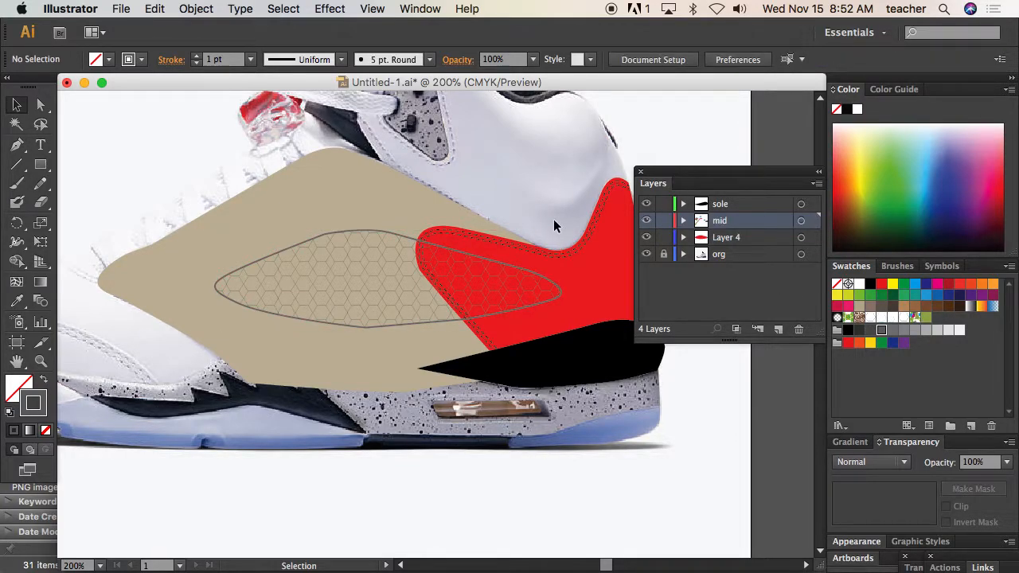
Bring the red heel shape and its dashed stitch lines in front of the hexagon mesh
click(563, 266)
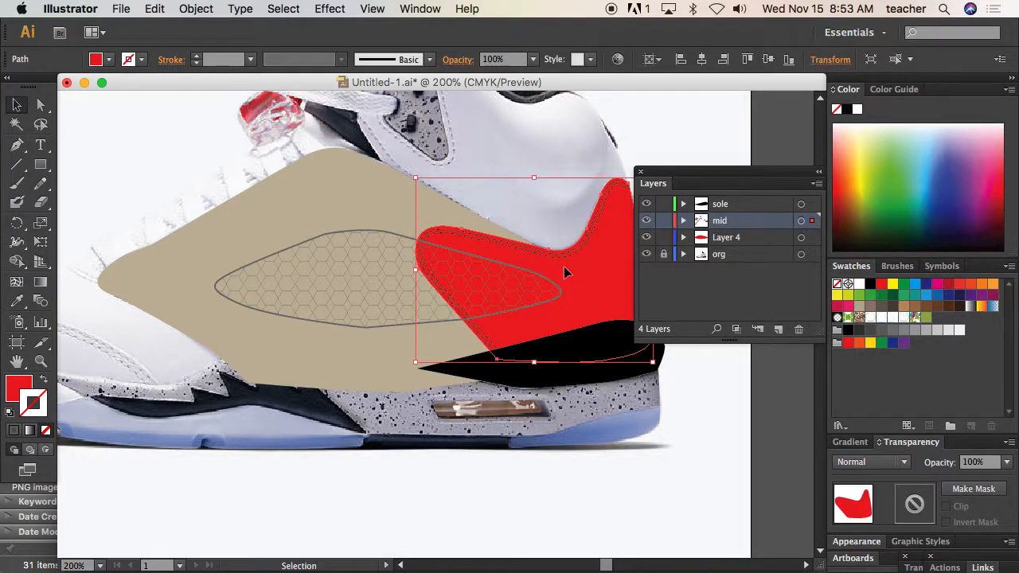
key(space)
drag(602, 269, 493, 271)
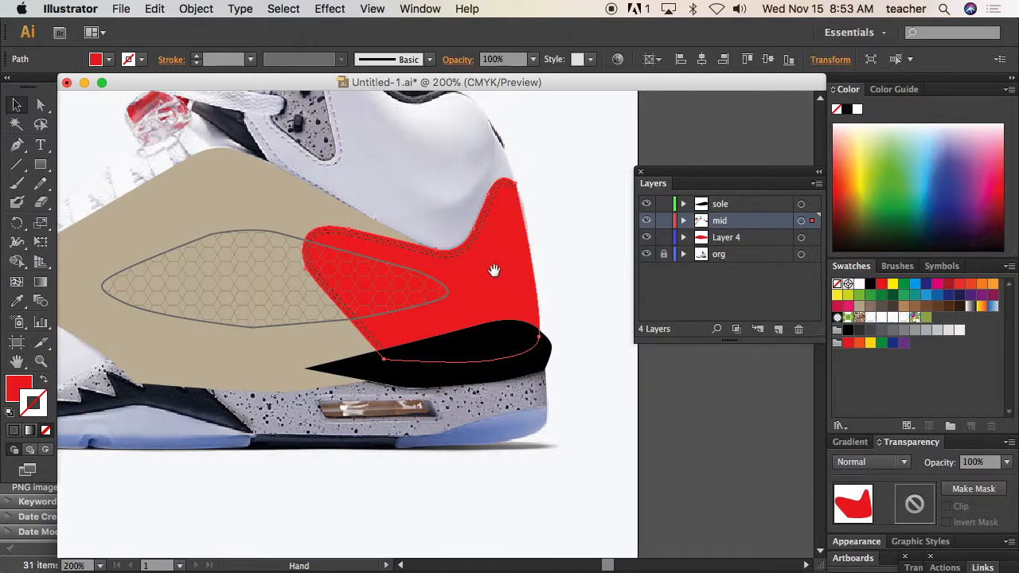
drag(565, 182, 468, 211)
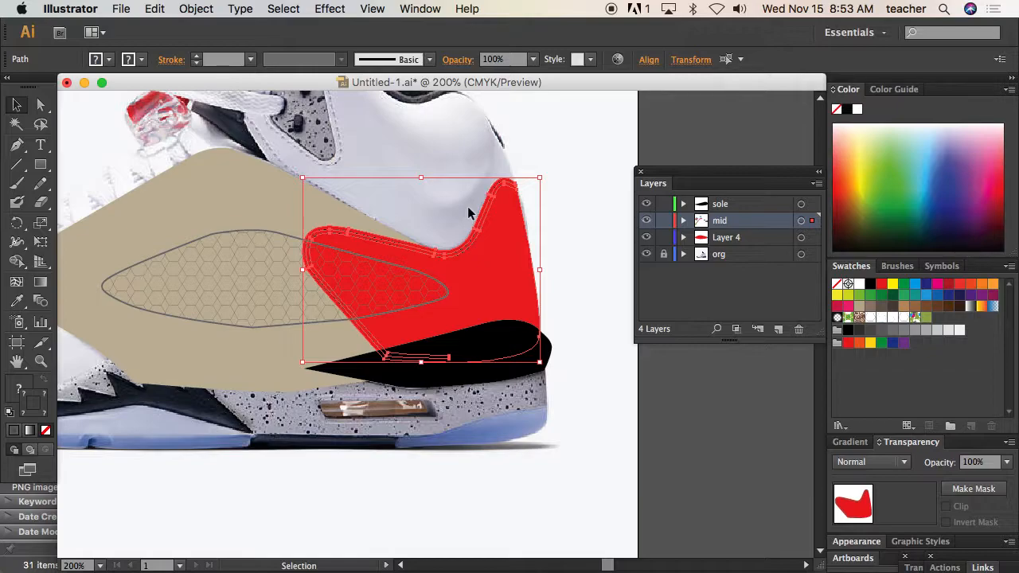
right_click(503, 239)
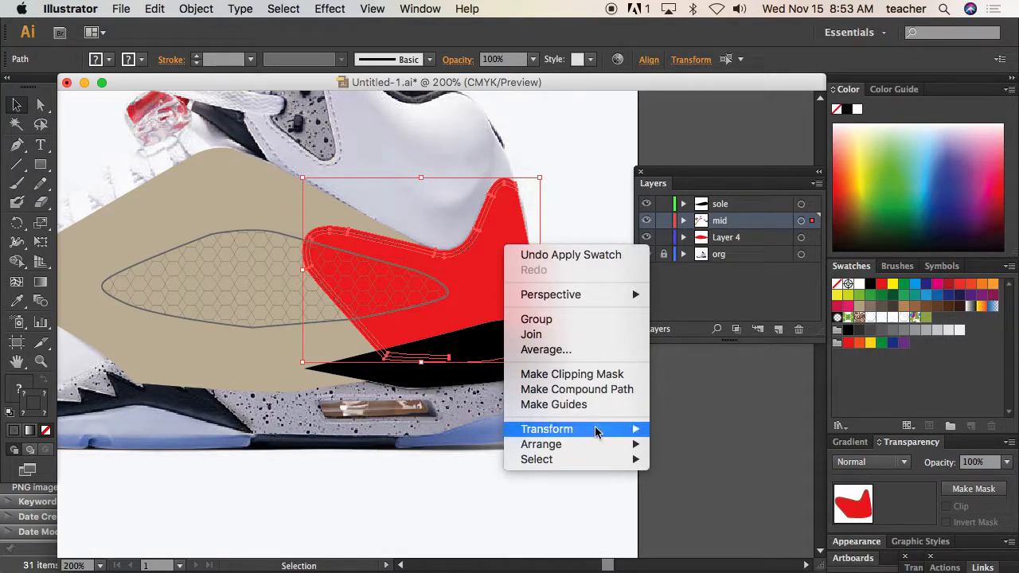
mouse_move(621, 448)
click(691, 447)
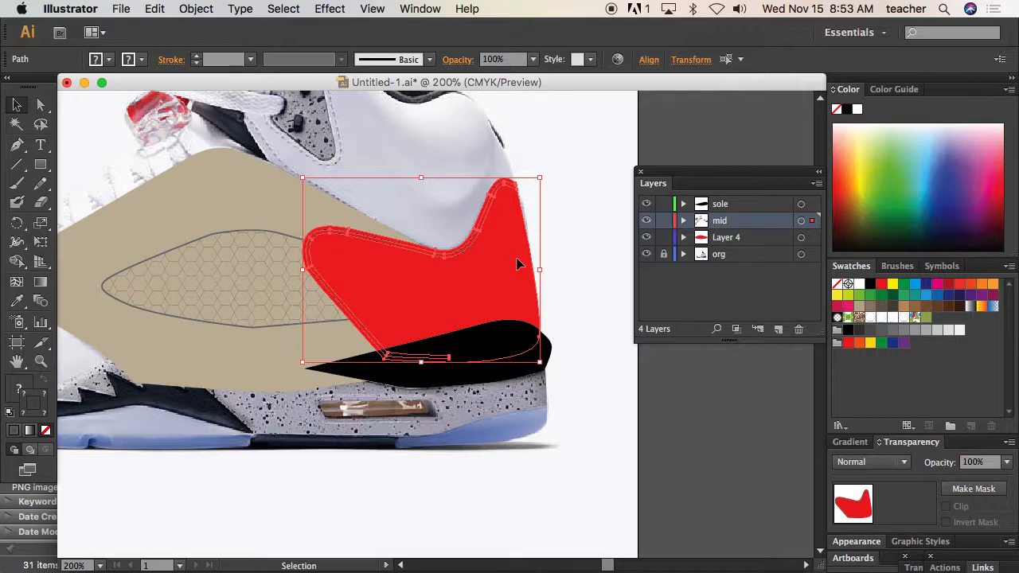
click(560, 249)
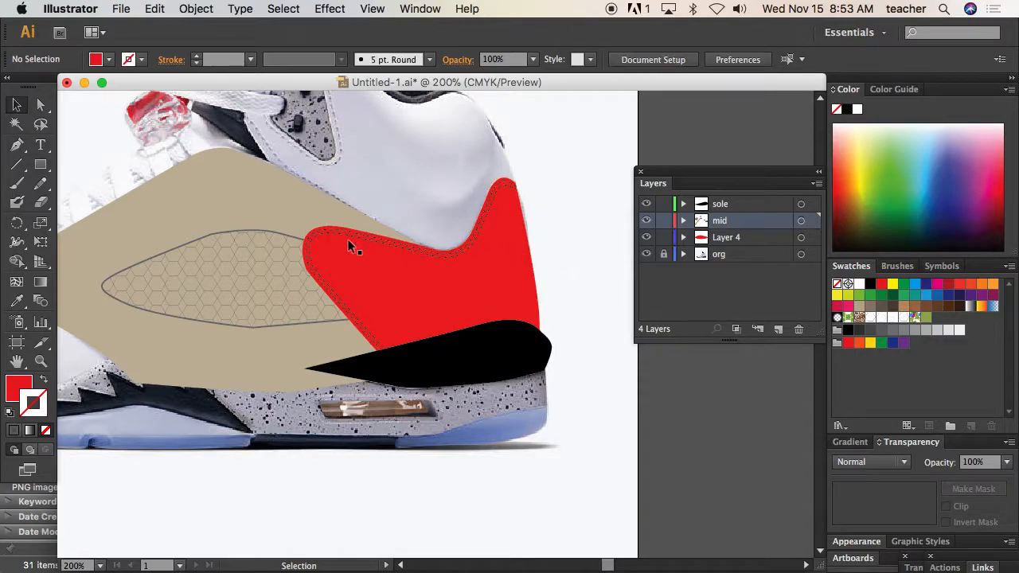
Offset the grey mesh outline path outward by 0.03 in with miter joins
click(265, 236)
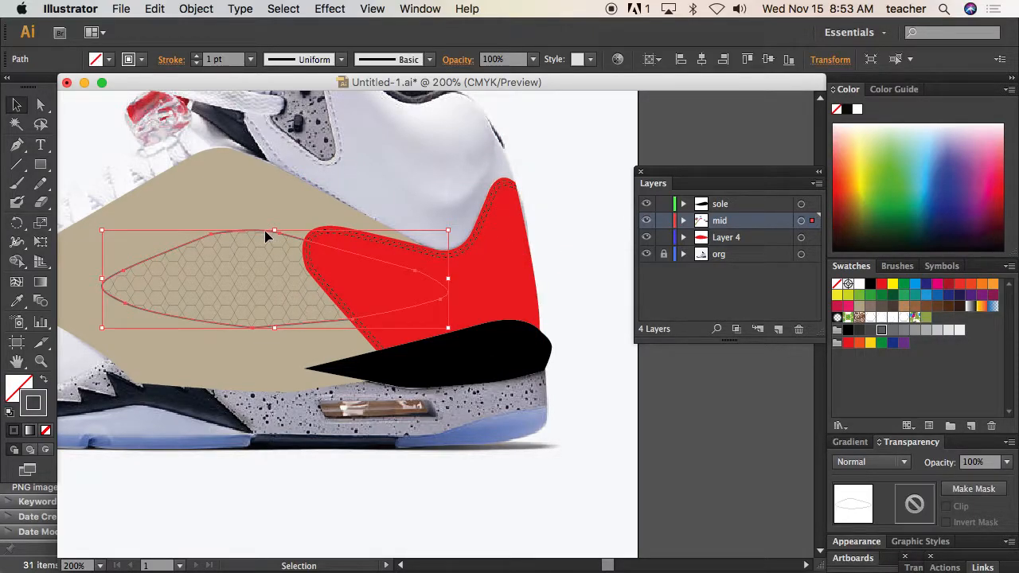
click(199, 10)
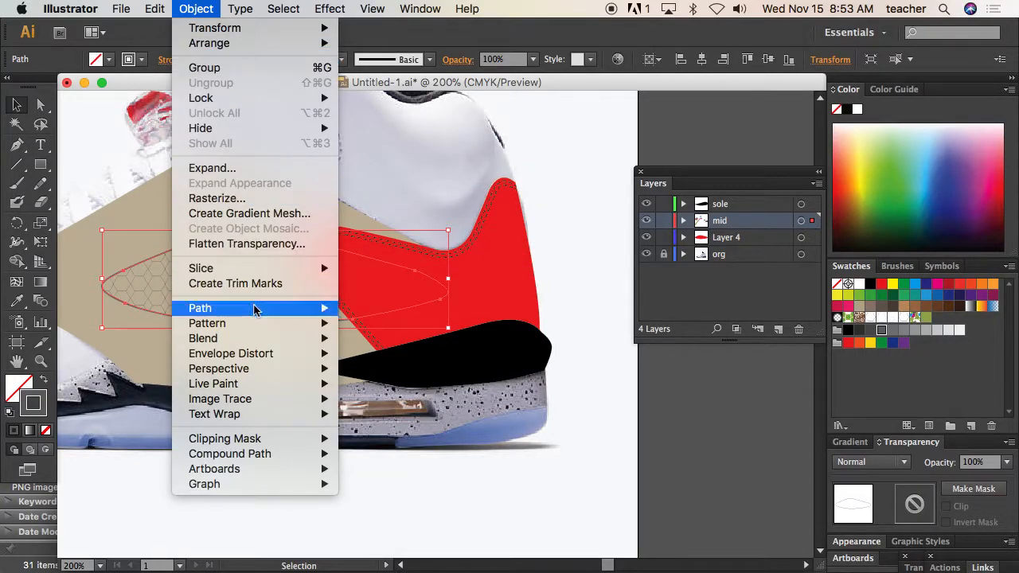
mouse_move(255, 308)
click(383, 363)
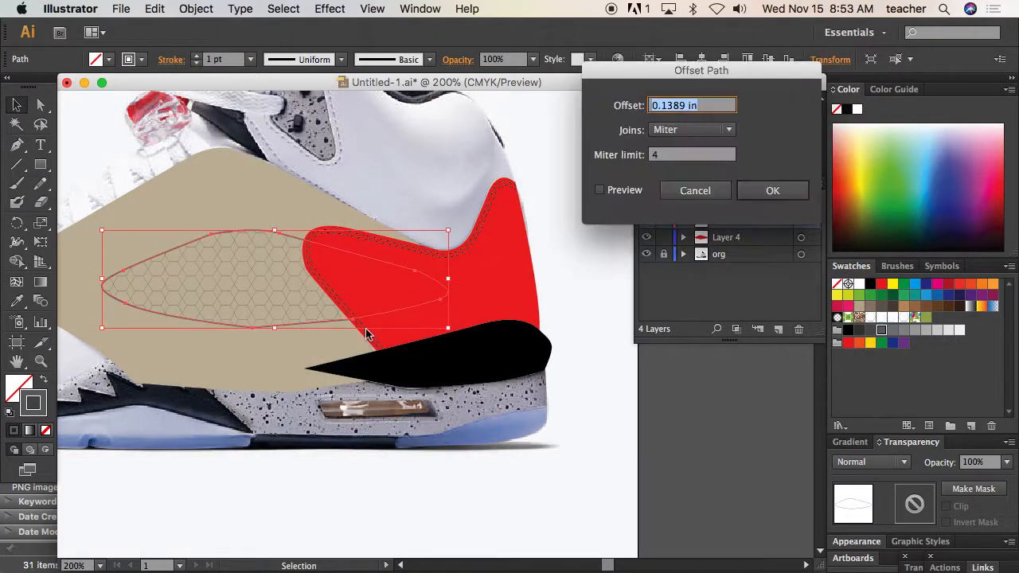
click(600, 190)
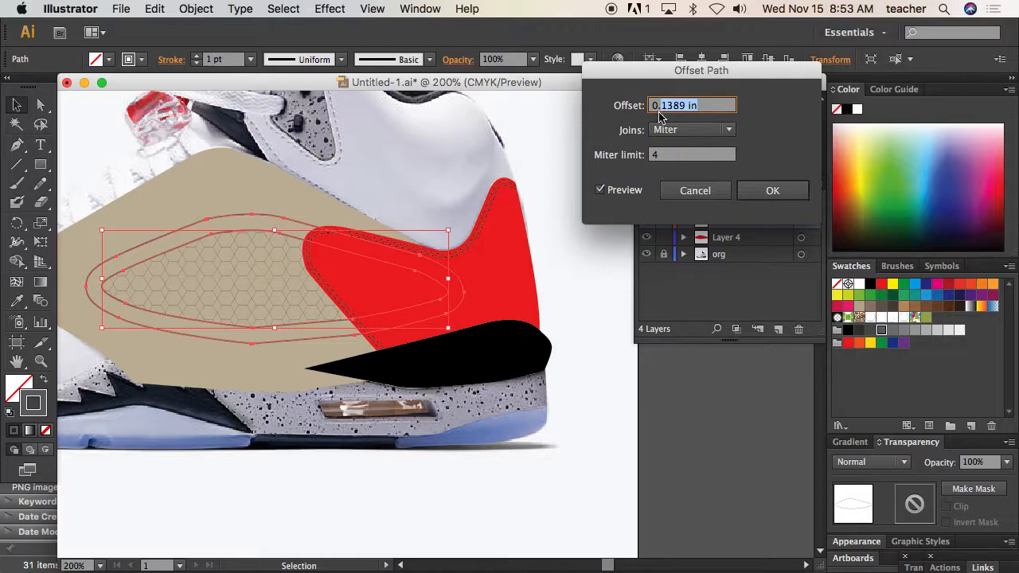
text(0.01)
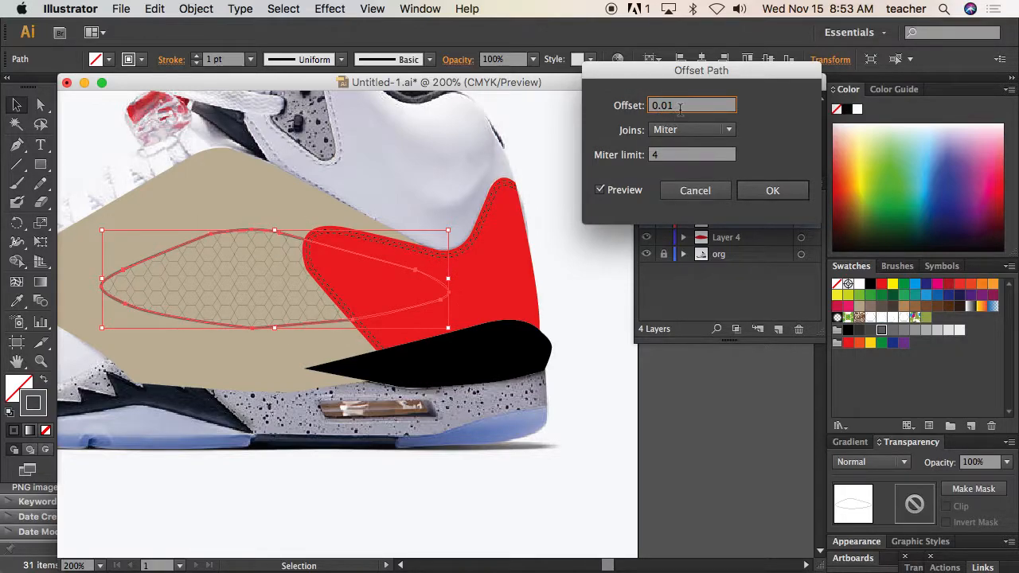
click(763, 190)
Turn the offset outline into a stitch line with a 0.5 pt dashed stroke and 3 pt dashes
click(427, 9)
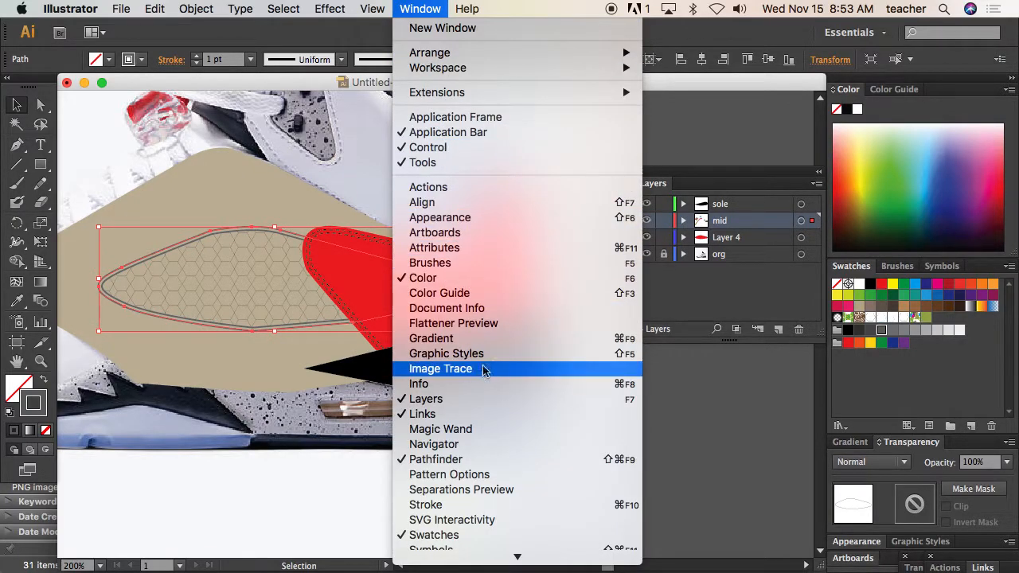
click(470, 504)
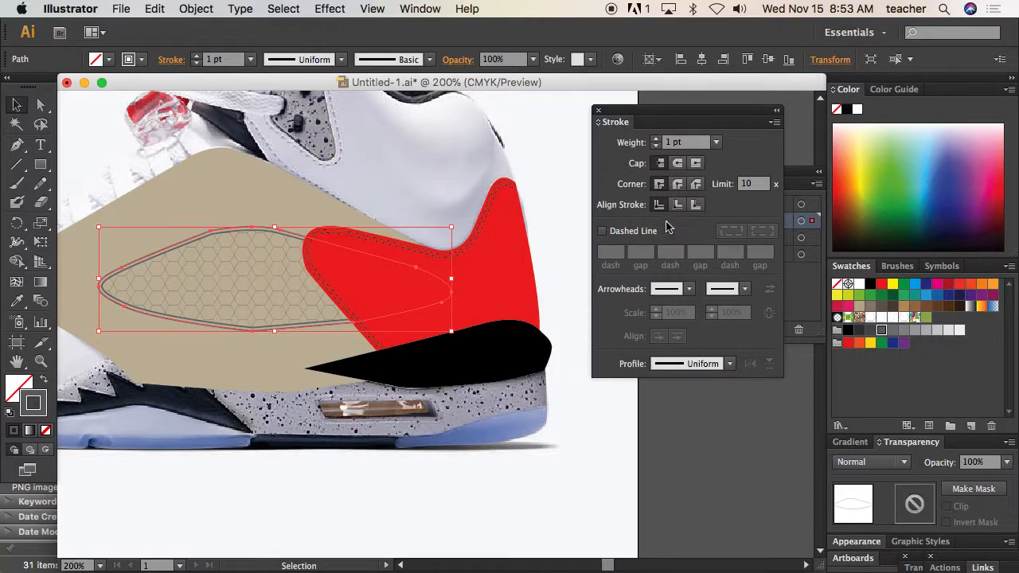
click(602, 231)
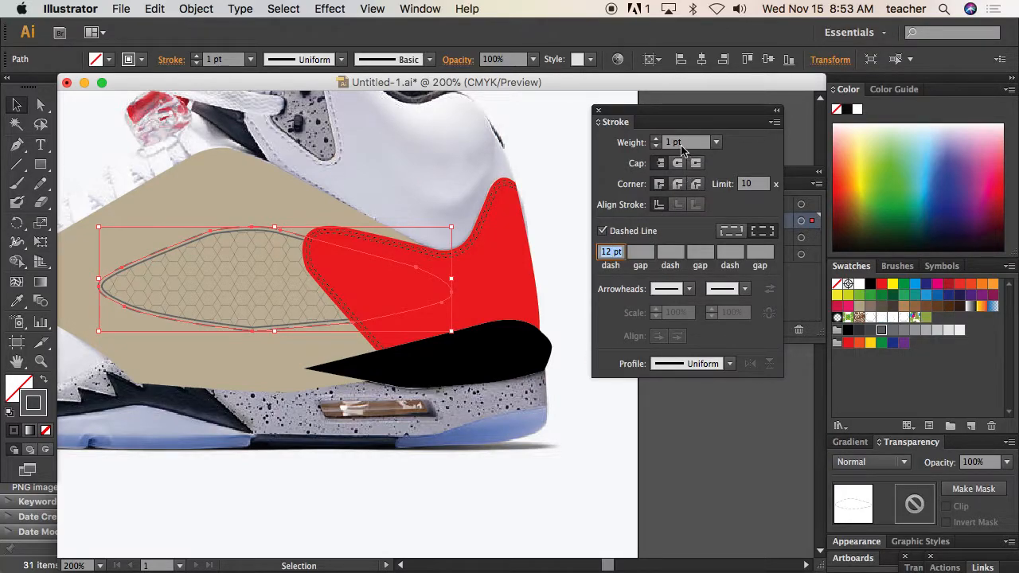
click(715, 143)
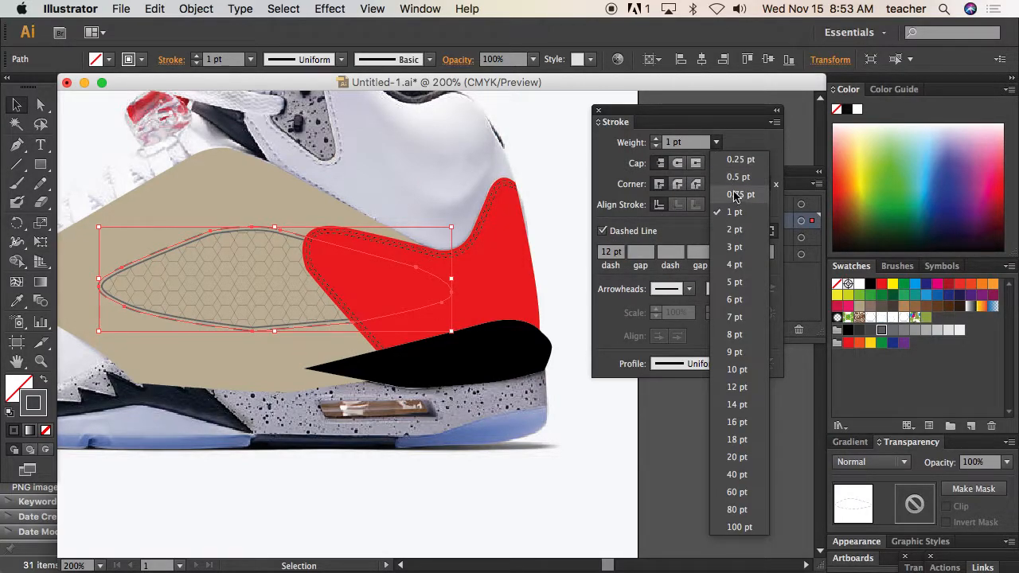
click(736, 176)
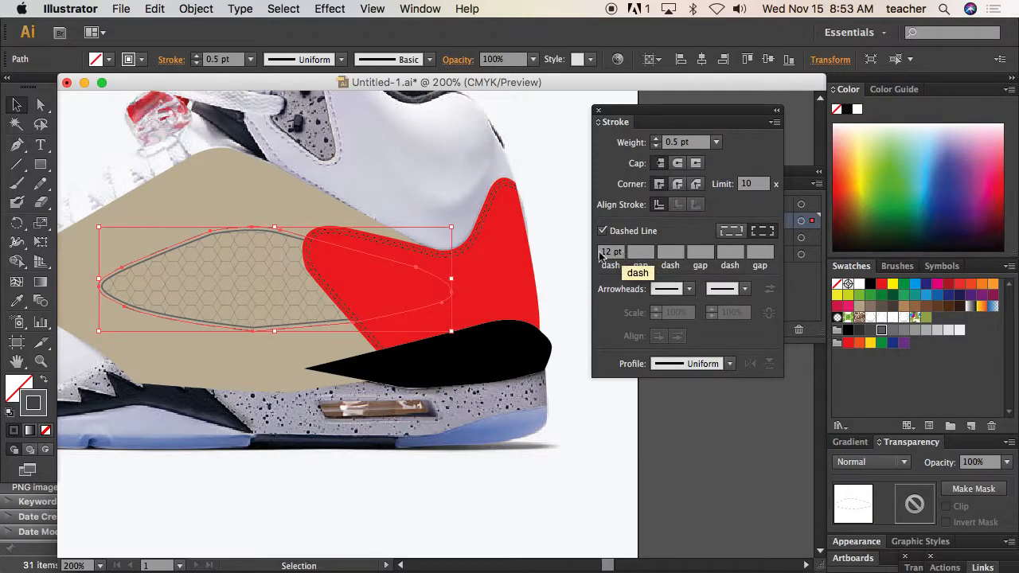
drag(614, 254, 602, 254)
text(3)
key(Return)
click(534, 227)
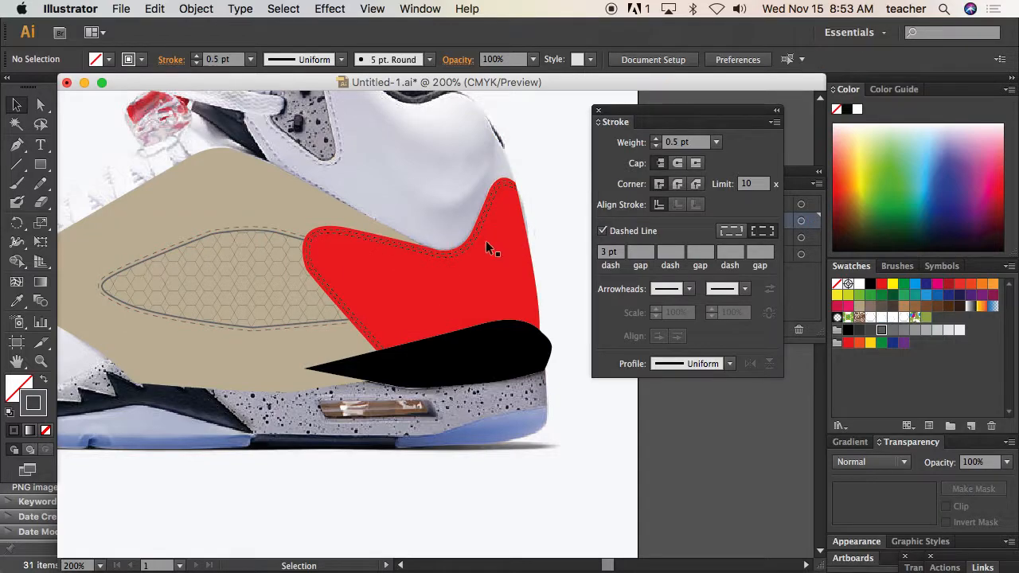
Draw a small horizontal ellipse with the Ellipse tool near the toe-side tip of the tan panel
drag(311, 228, 446, 244)
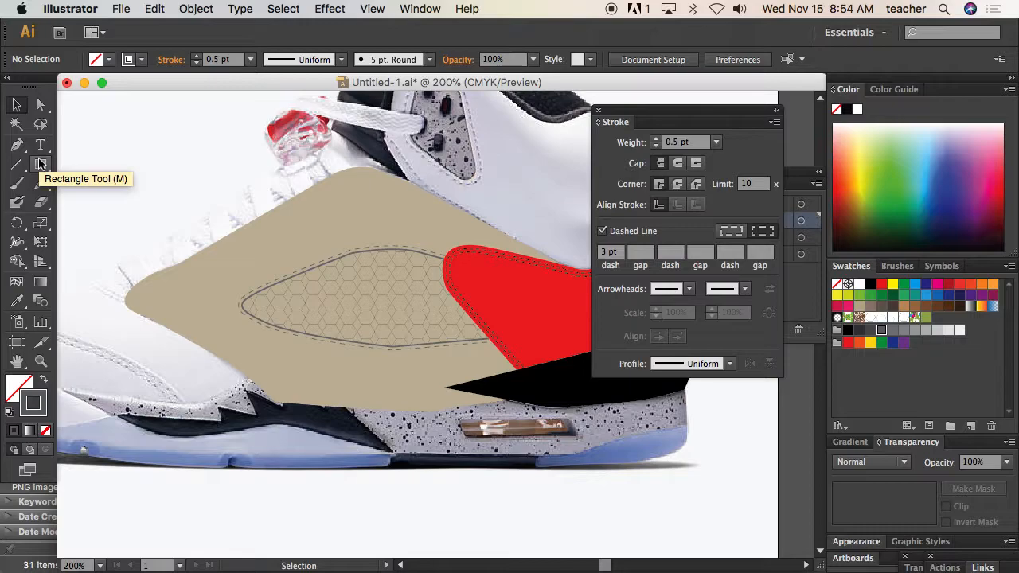
drag(40, 166, 93, 207)
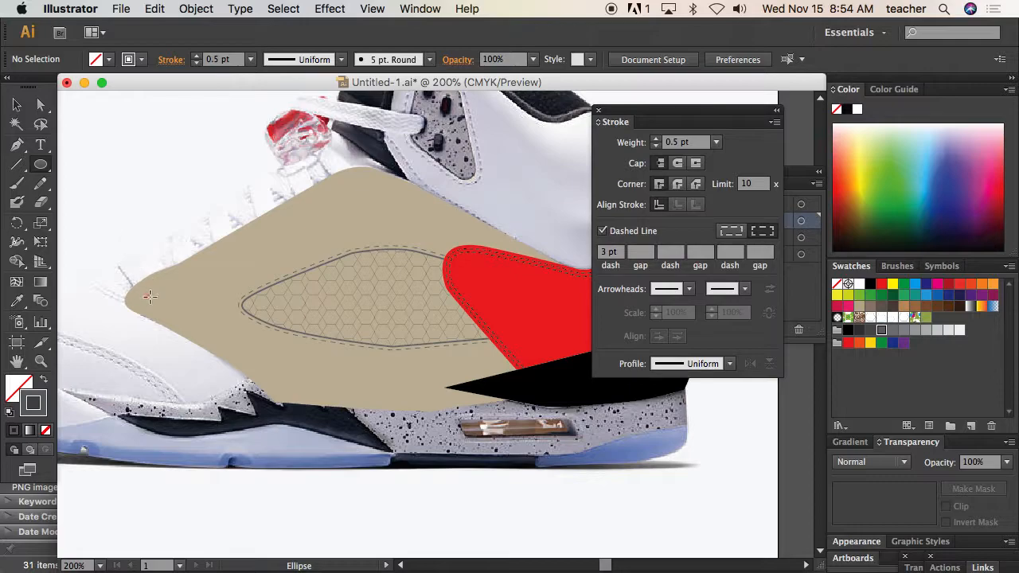
drag(161, 301, 162, 302)
click(17, 105)
Tilt the small ellipse counter-clockwise and swap its fill and stroke so that it is solid dark grey
key(super+space)
drag(96, 227, 359, 374)
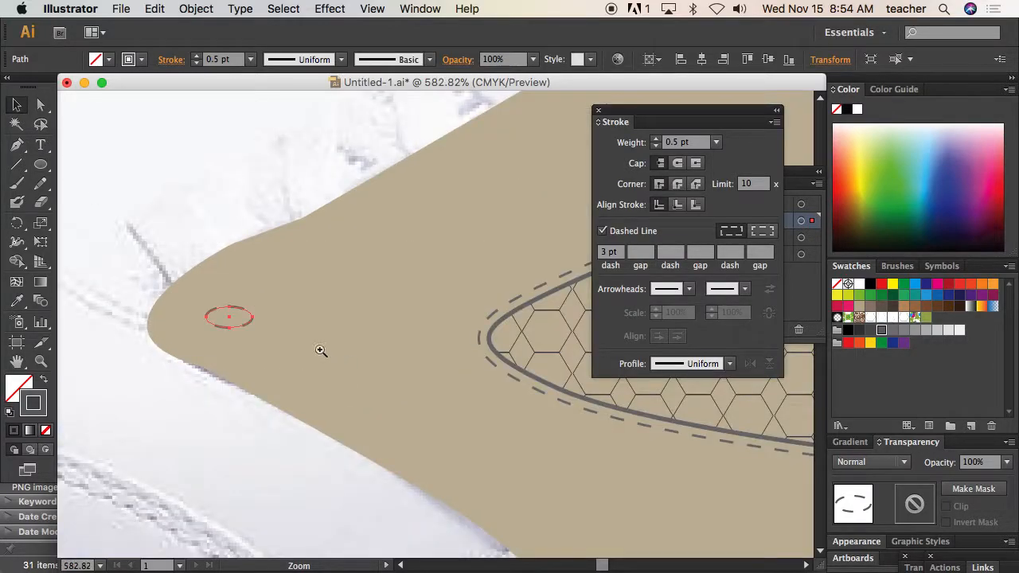
drag(252, 335, 258, 319)
click(49, 380)
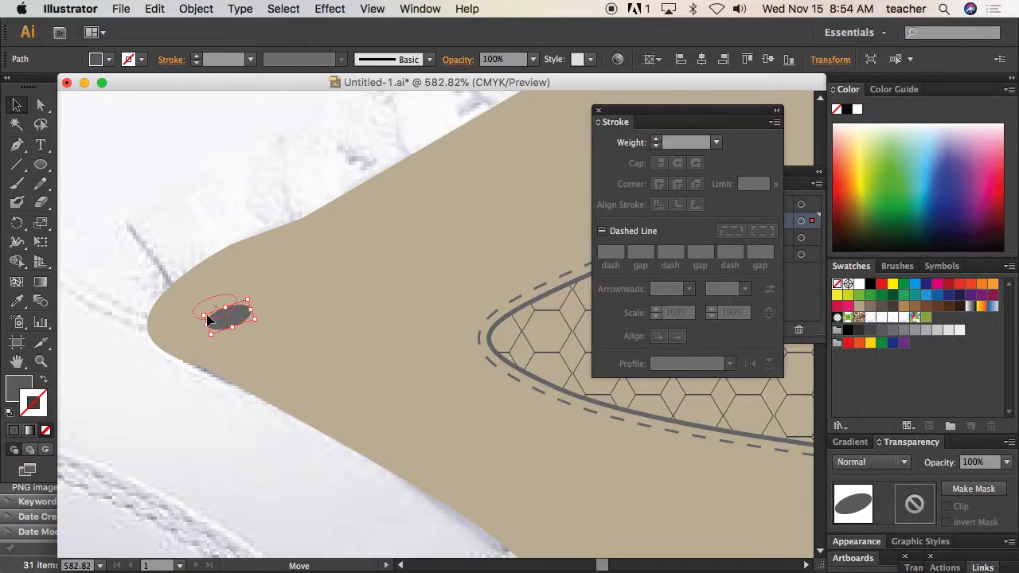
Duplicate the grey ellipse and place the copy near the upper corner of the tan panel
alt+super+click(299, 306)
alt+super+click(380, 270)
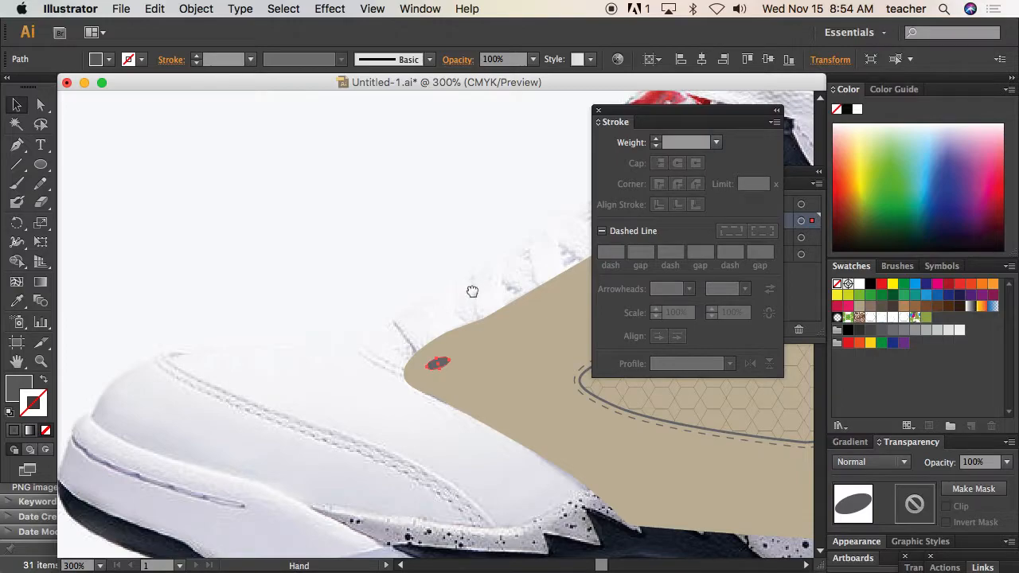
drag(473, 289, 141, 278)
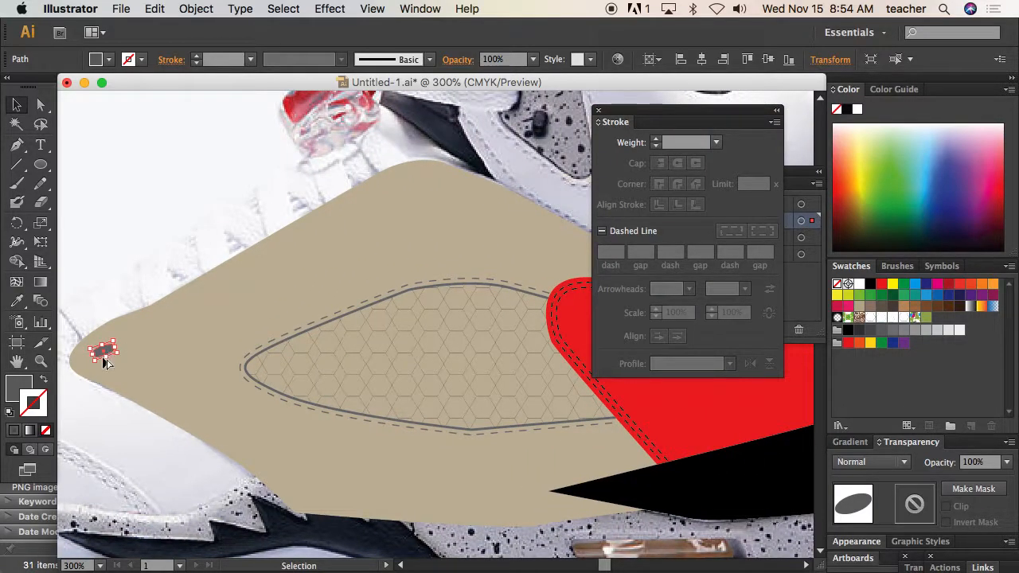
drag(108, 355, 419, 184)
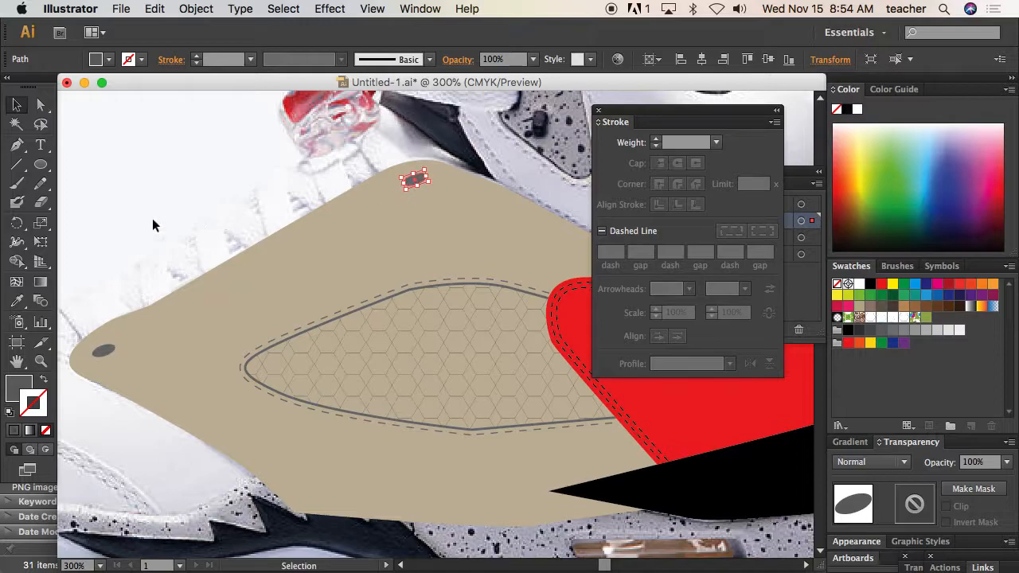
Blend the two grey ellipses along the tan panel's lace edge, using Specified Steps spacing set to 6
shift+click(103, 351)
click(196, 9)
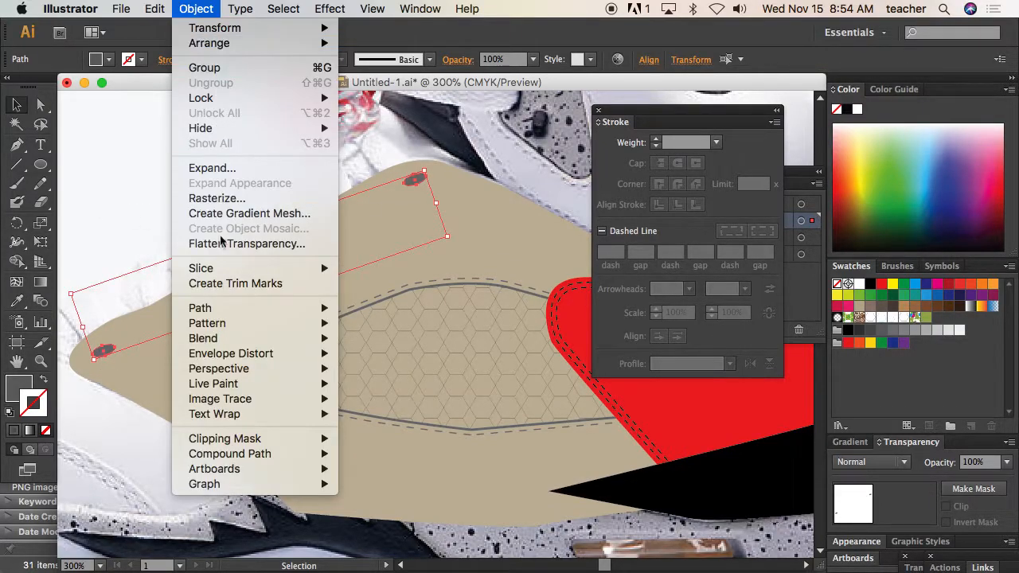
mouse_move(253, 342)
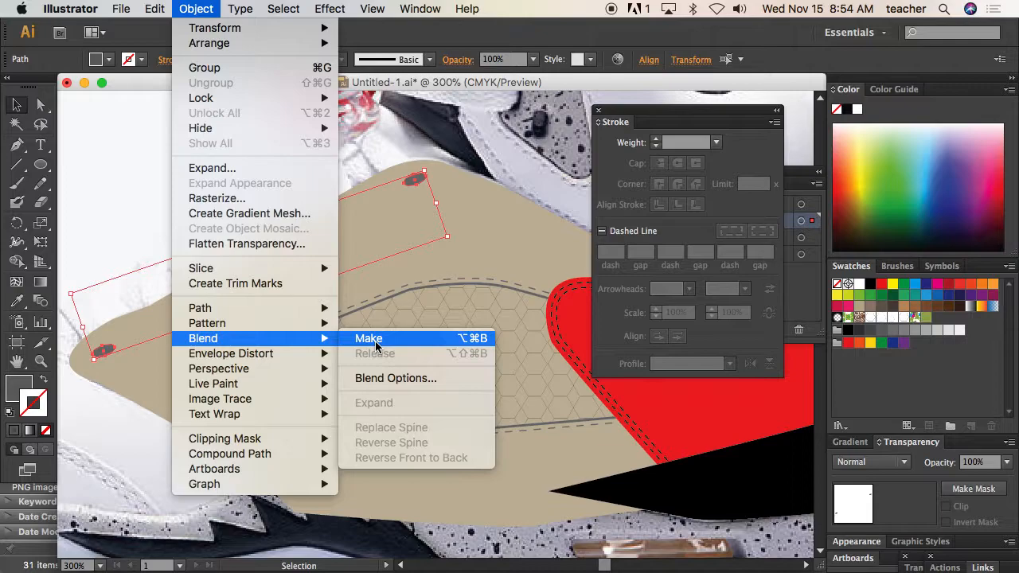
click(393, 379)
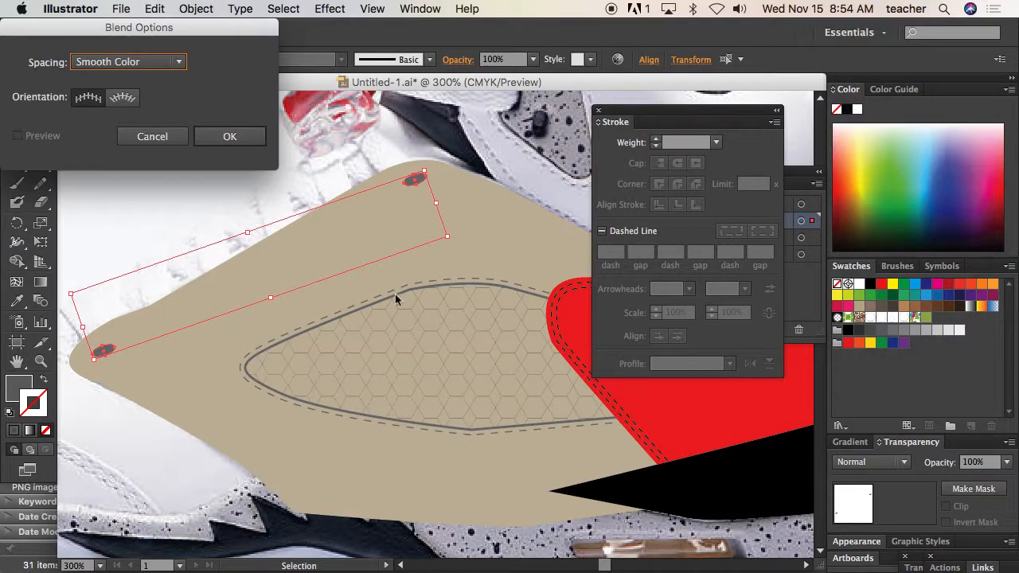
click(178, 62)
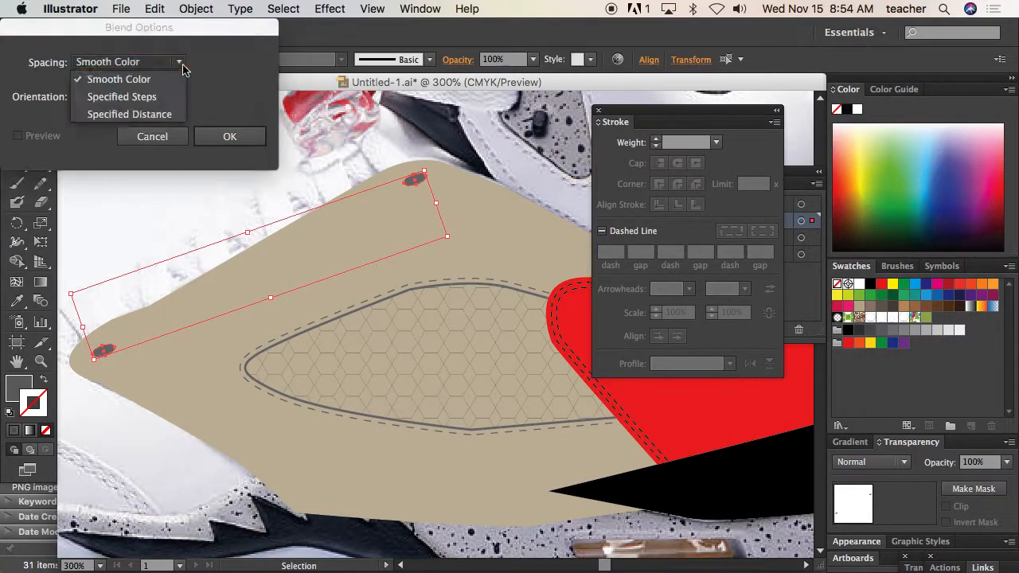
click(159, 98)
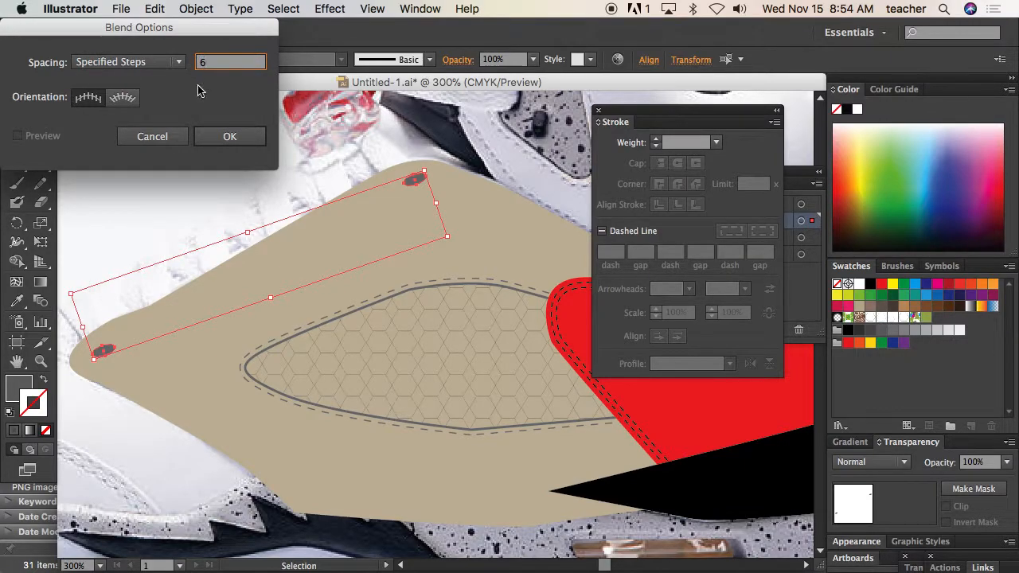
click(224, 137)
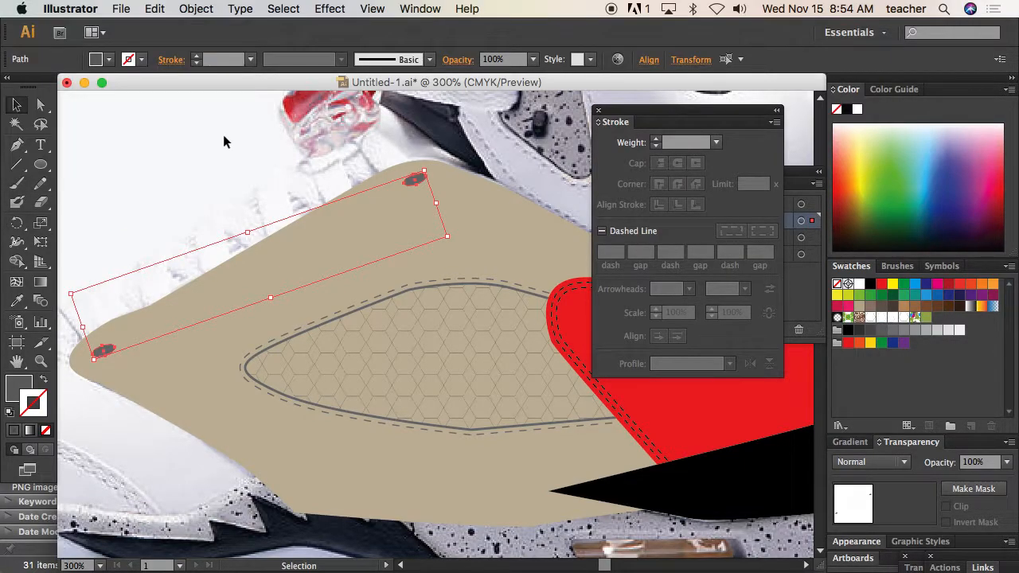
click(196, 9)
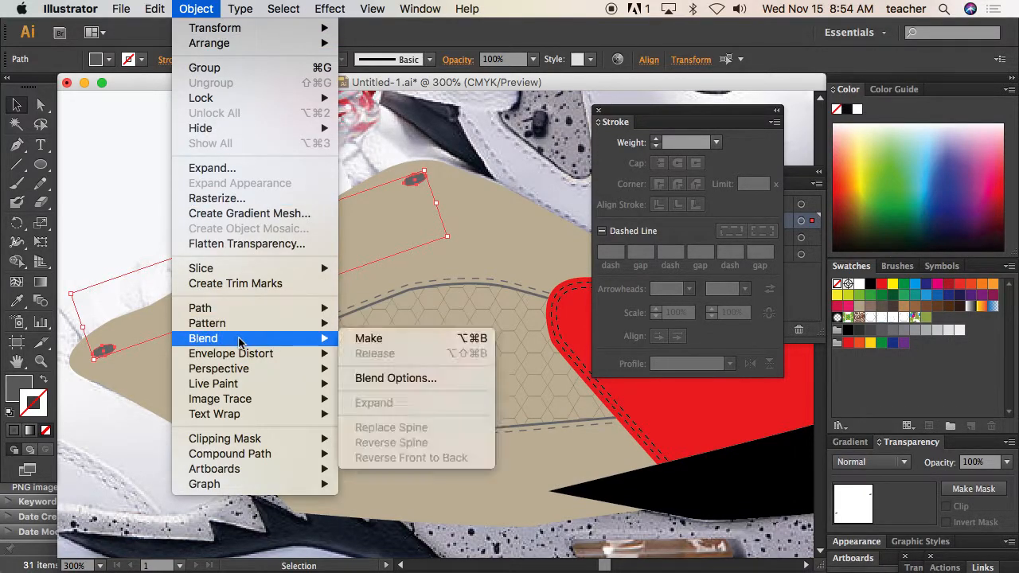
click(396, 341)
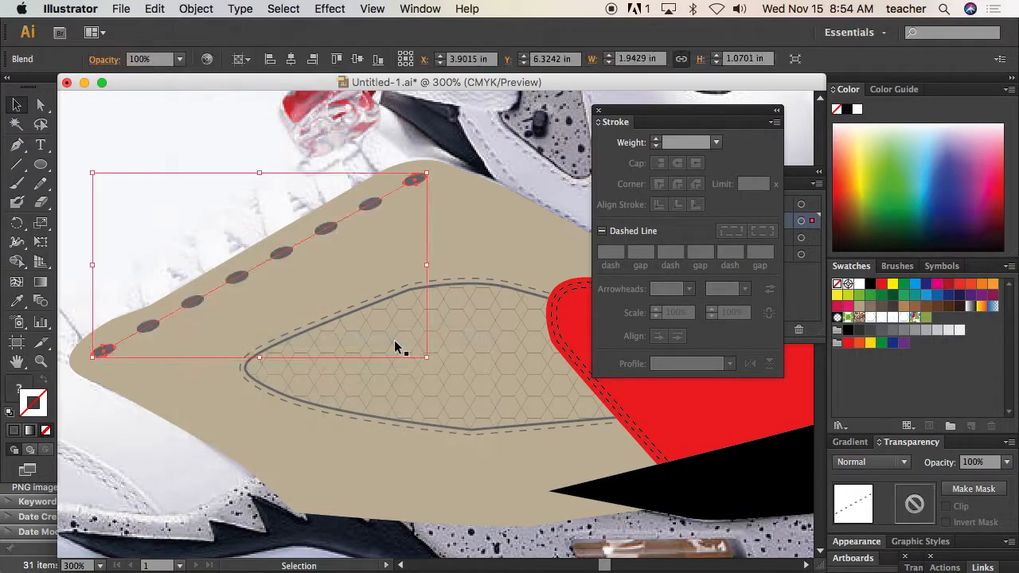
Convert the blend spine's upper anchor to a smooth point and angle its handle so the eyelets bow gently along the panel edge
click(41, 105)
click(104, 352)
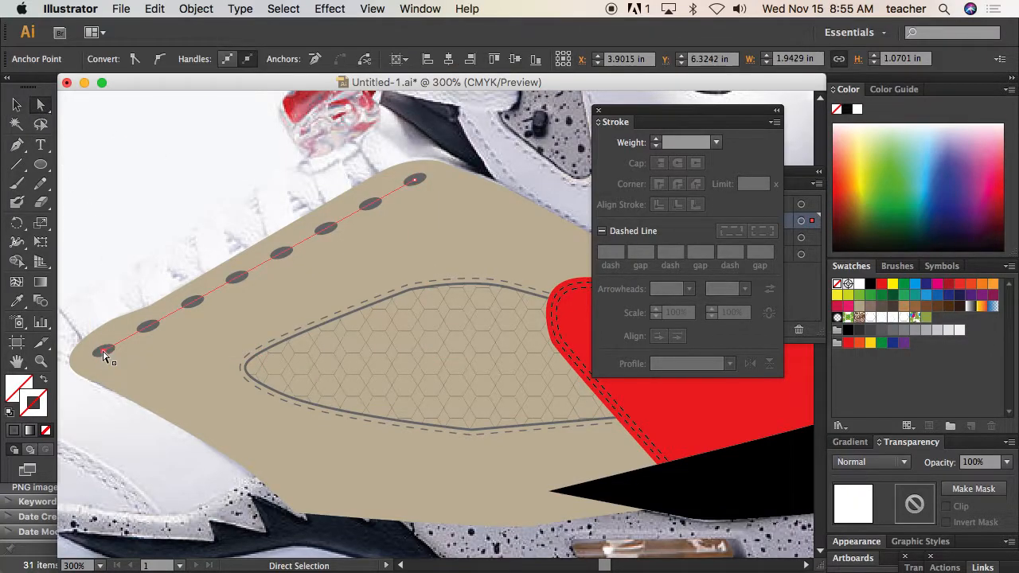
click(415, 179)
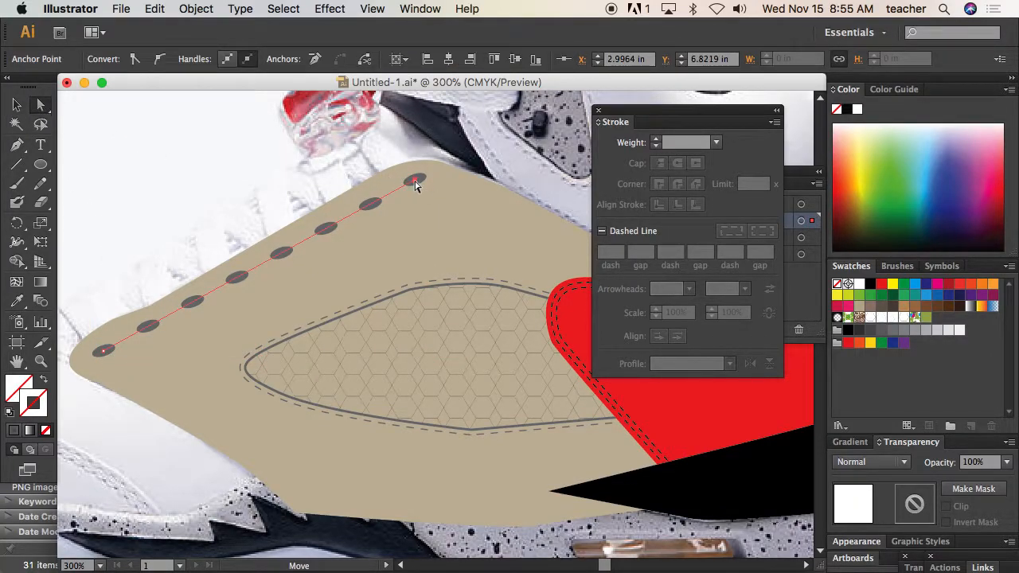
click(160, 59)
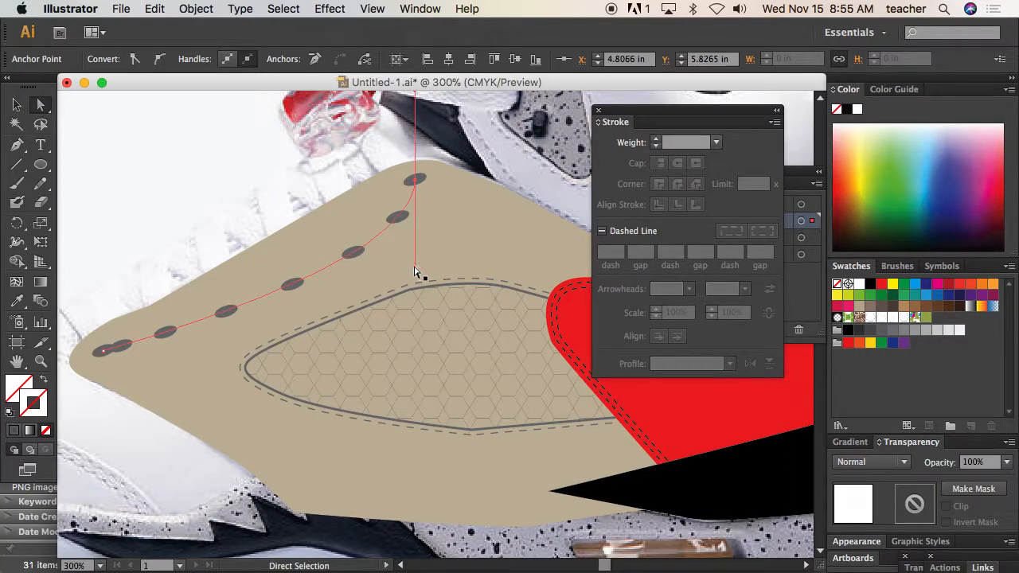
click(391, 251)
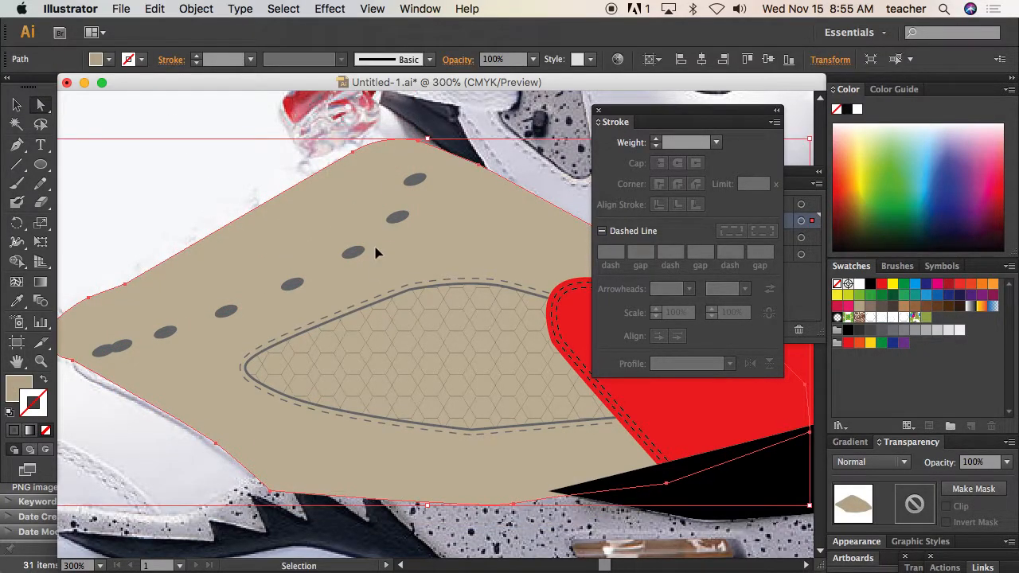
click(415, 180)
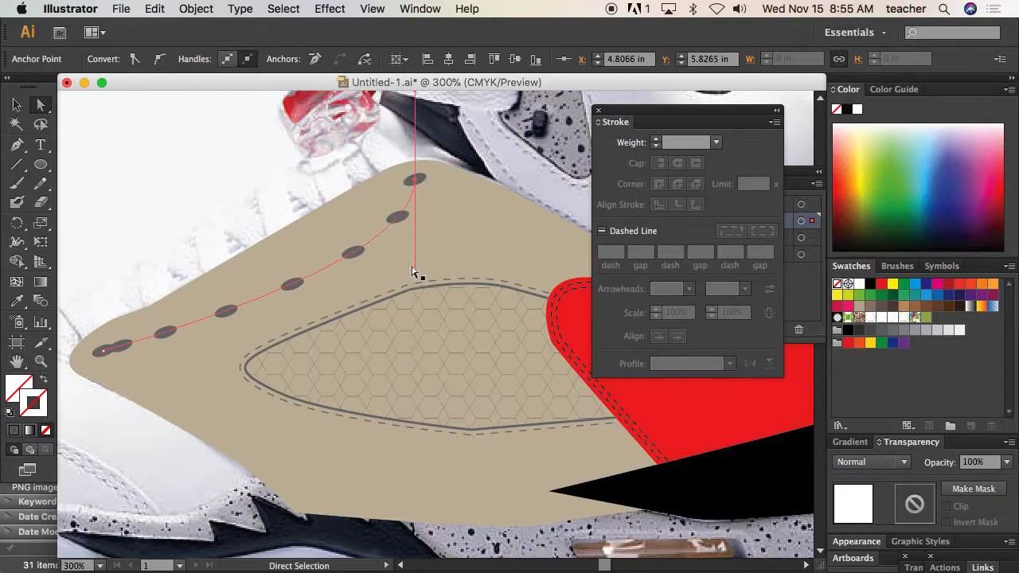
drag(415, 272, 356, 231)
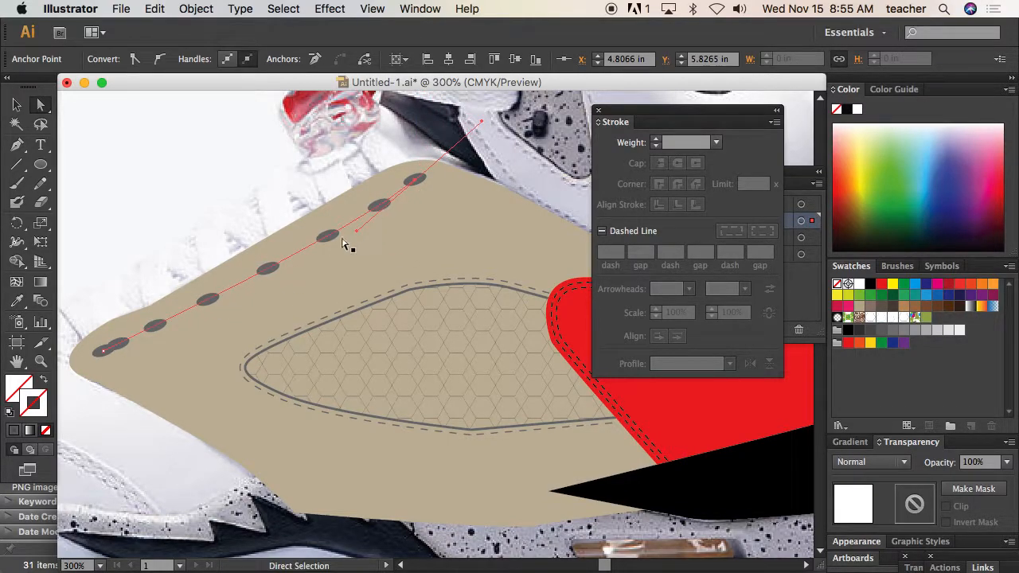
Convert the spine's toe-side anchor to smooth and adjust the handles at both ends to respace the eyelets along the curve
click(104, 351)
click(159, 59)
drag(104, 261, 269, 272)
drag(357, 231, 359, 226)
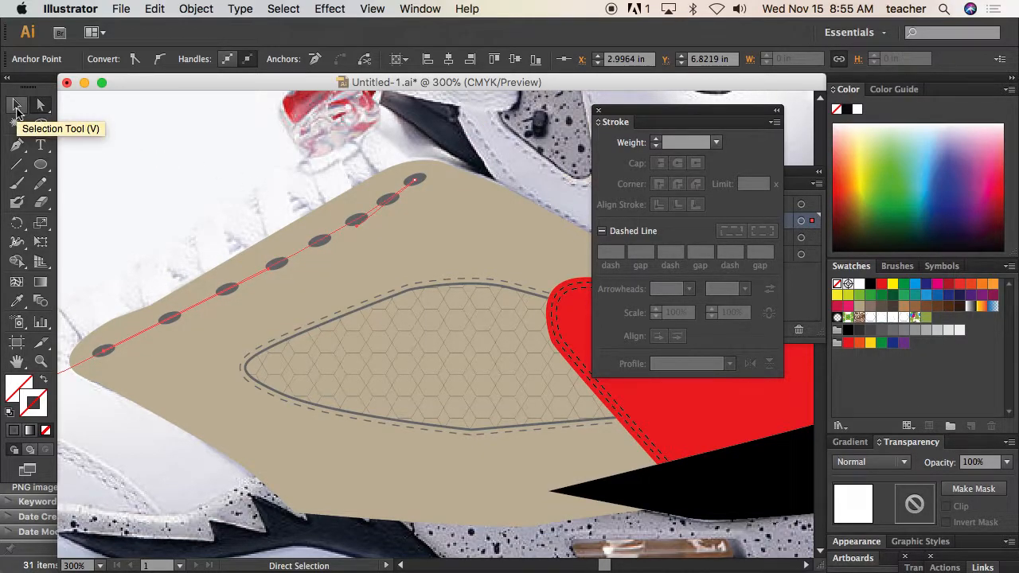
Nudge the whole blended eyelet row slightly closer to the tan panel's lace edge
click(17, 104)
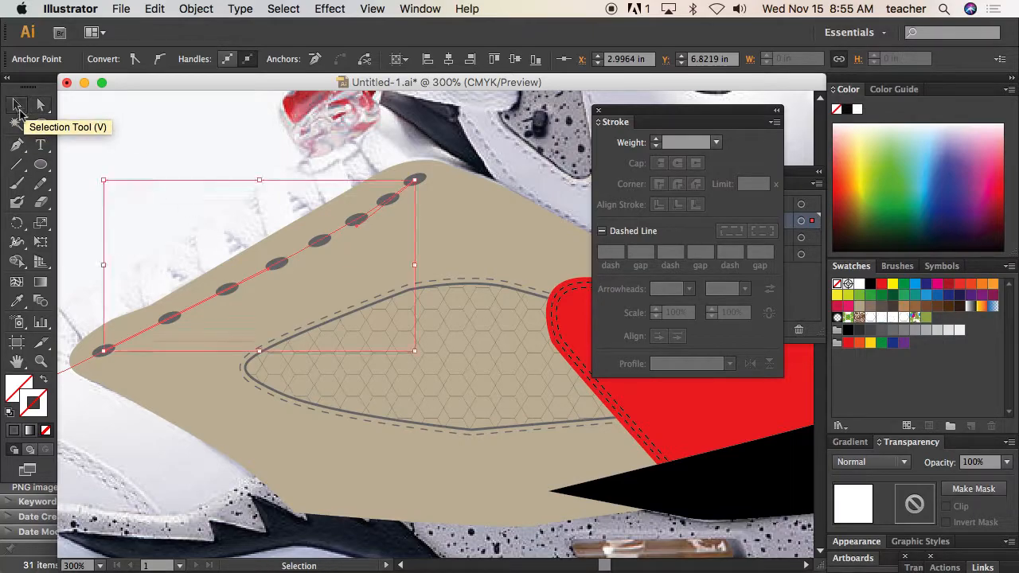
click(273, 263)
drag(272, 259, 271, 258)
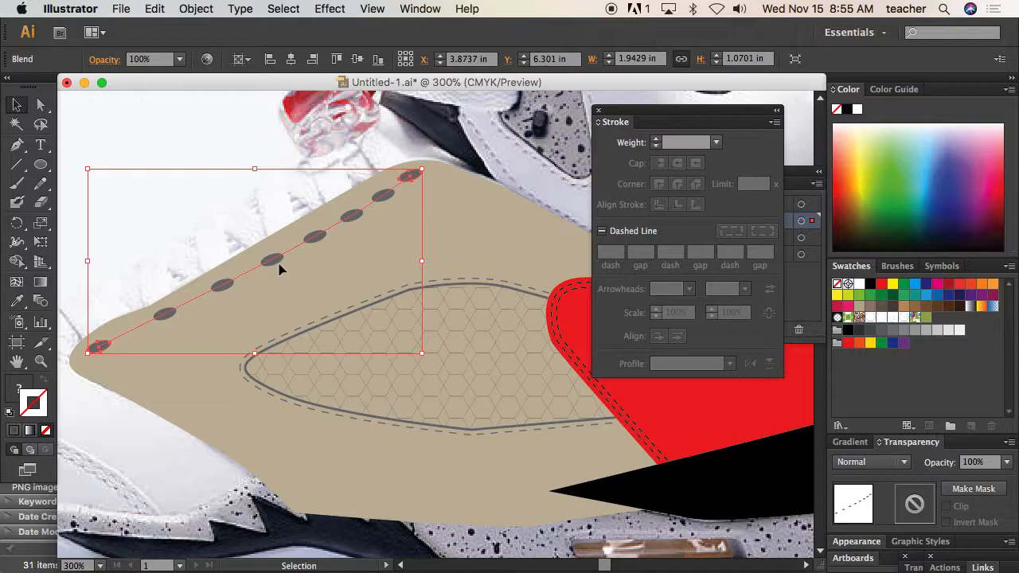
Expand the eyelet blend with Object and Fill enabled, and ungroup it into separate ellipses
key(super+minus)
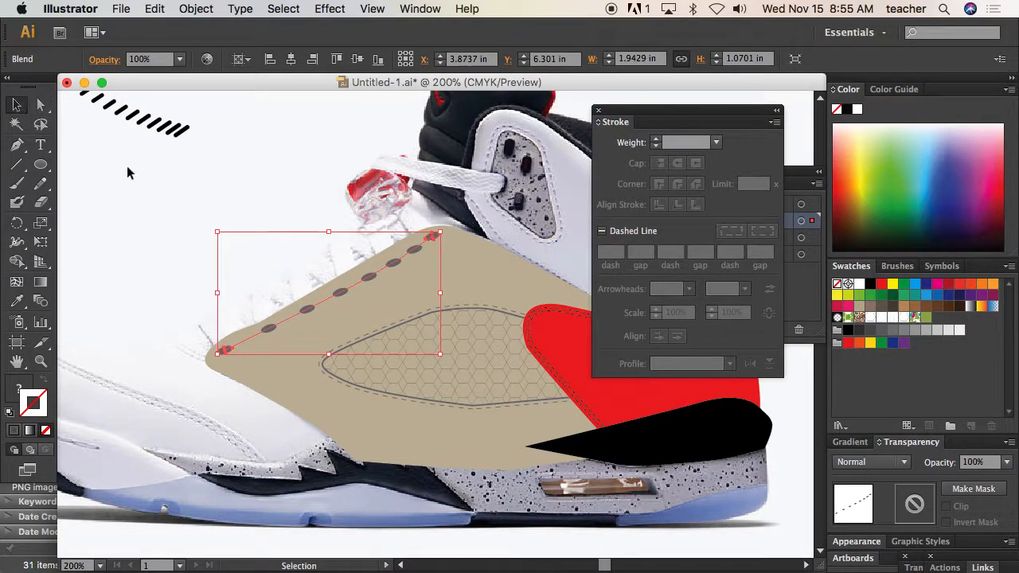
click(196, 8)
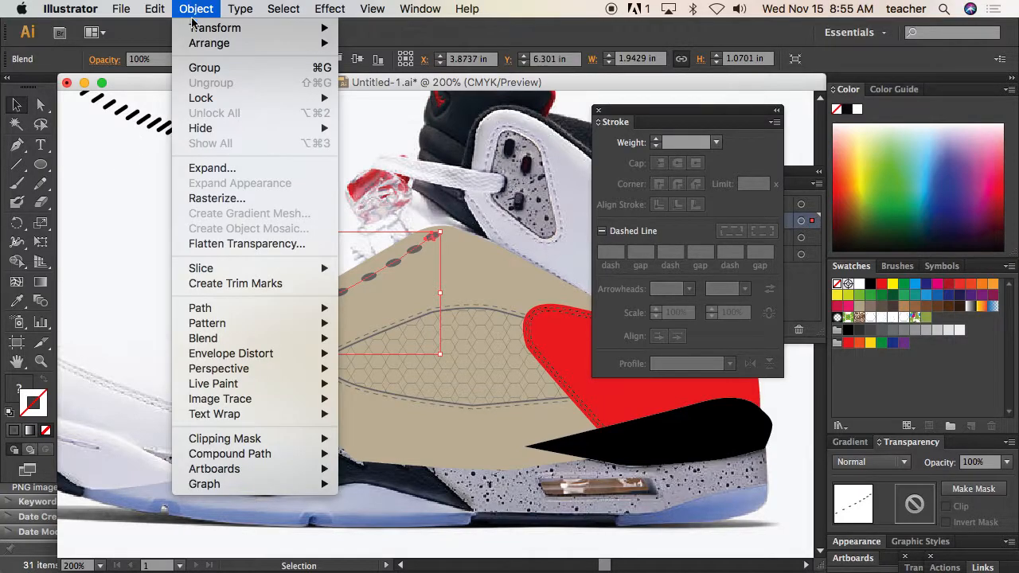
click(212, 168)
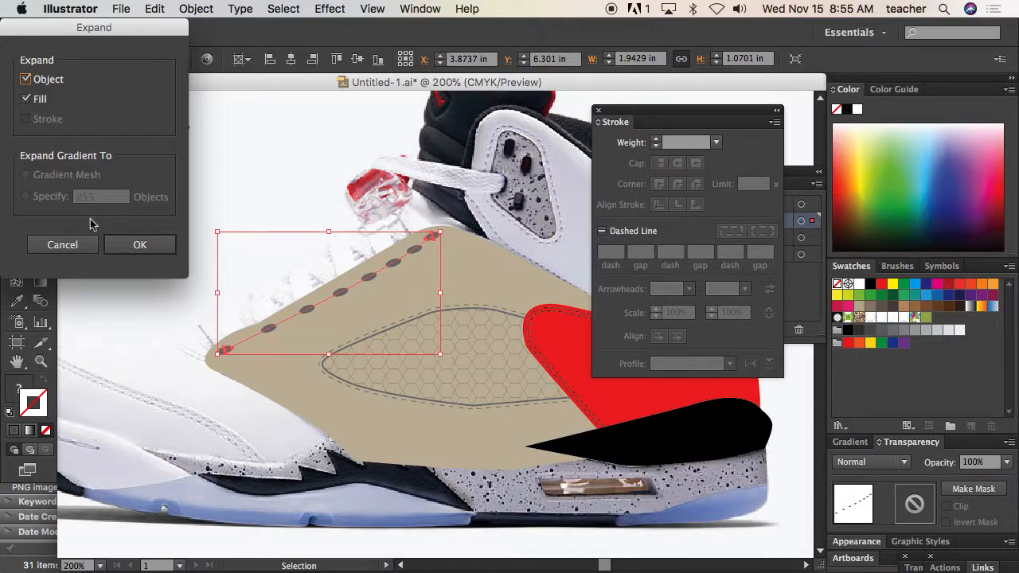
click(137, 246)
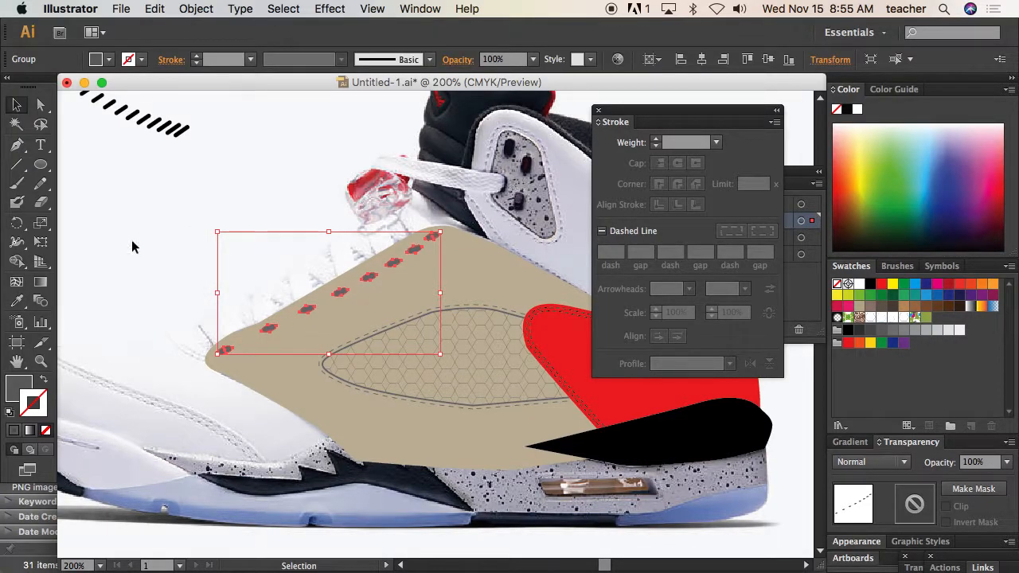
click(196, 9)
click(211, 83)
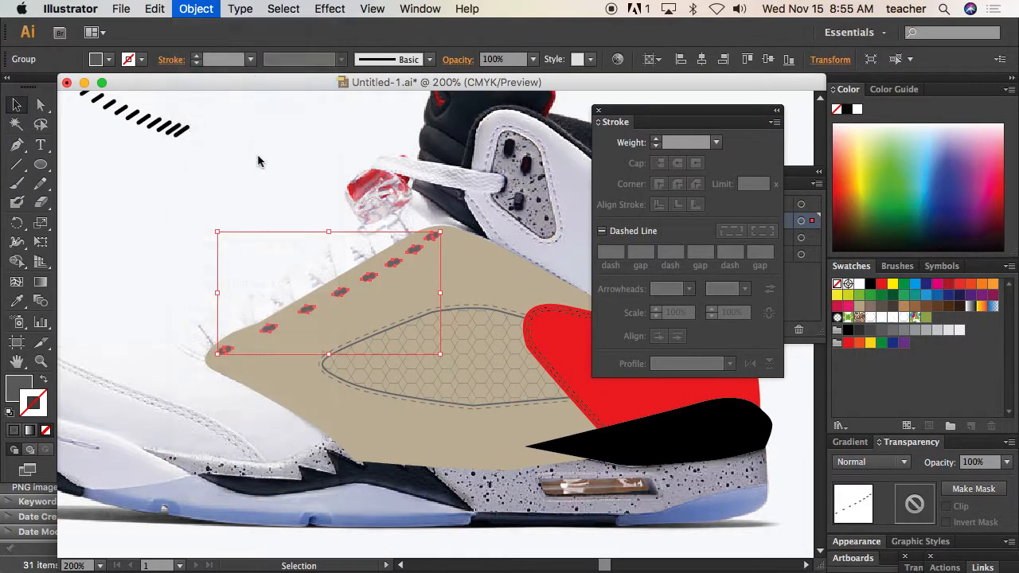
Reposition the individual eyelets along the toe-side and middle stretch of the row to even out their spacing
key(super+space)
drag(269, 258, 471, 377)
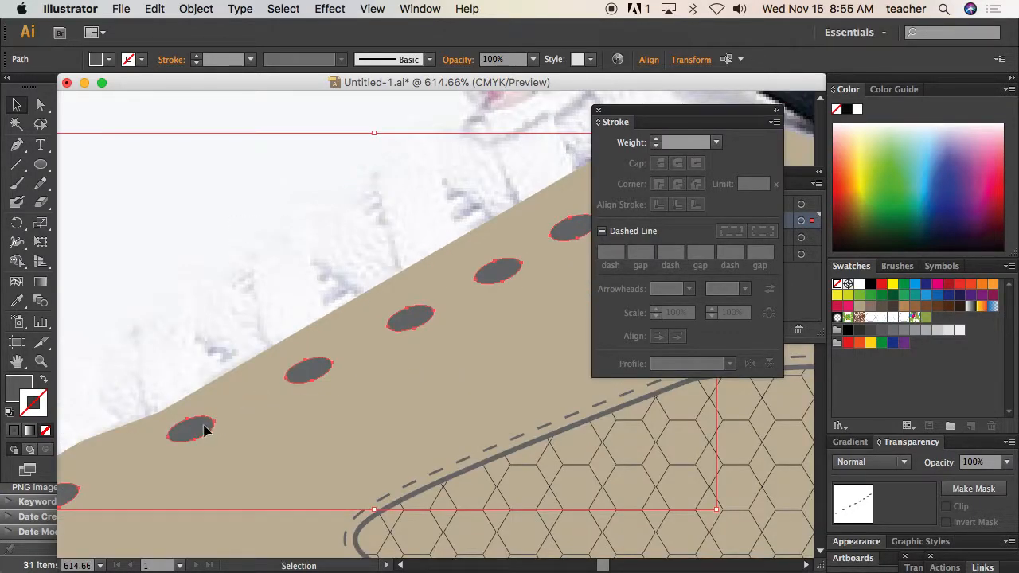
click(193, 390)
drag(197, 426, 185, 439)
drag(299, 371, 288, 382)
drag(399, 315, 396, 328)
drag(496, 276, 493, 279)
Adjust the positions of the uppermost eyelets so they follow the curve of the panel's upper corner
key(super+alt+space)
alt+super+click(461, 290)
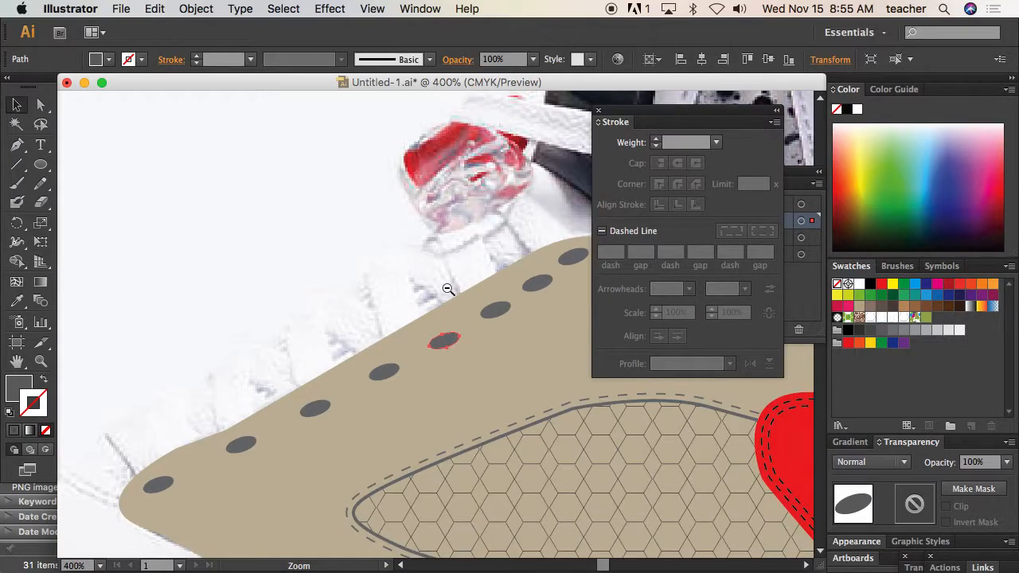
alt+super+click(446, 290)
drag(562, 300, 563, 301)
drag(507, 319, 514, 314)
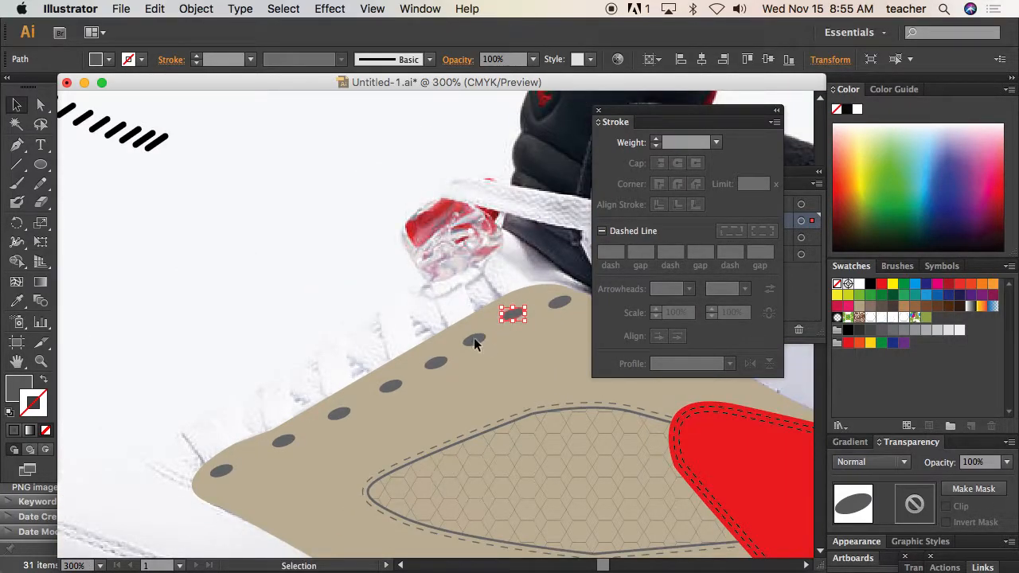
drag(474, 340, 376, 272)
alt+super+click(439, 355)
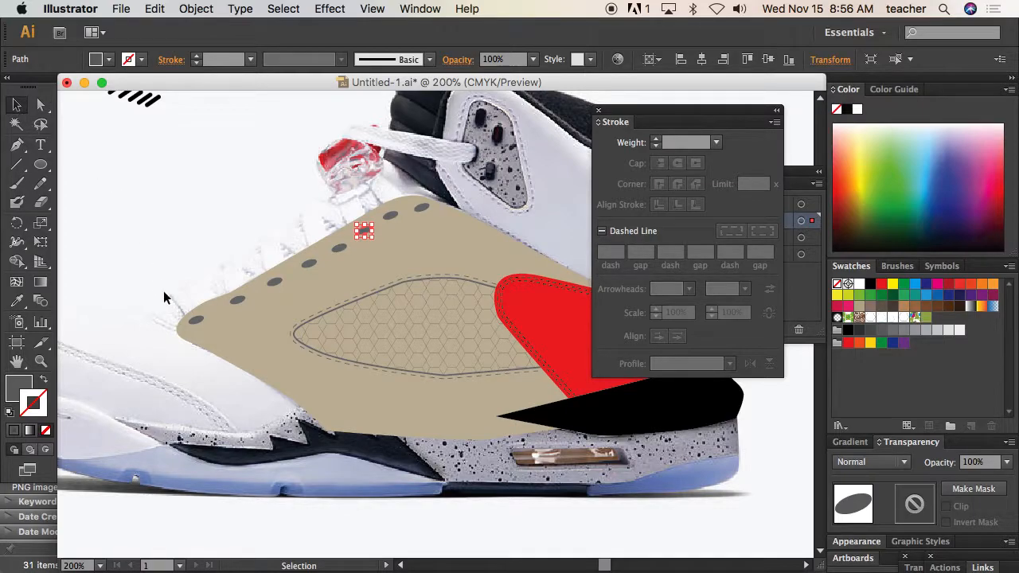
Select all eight eyelets together, from the toe-side tip to the upper corner of the tan panel
click(197, 320)
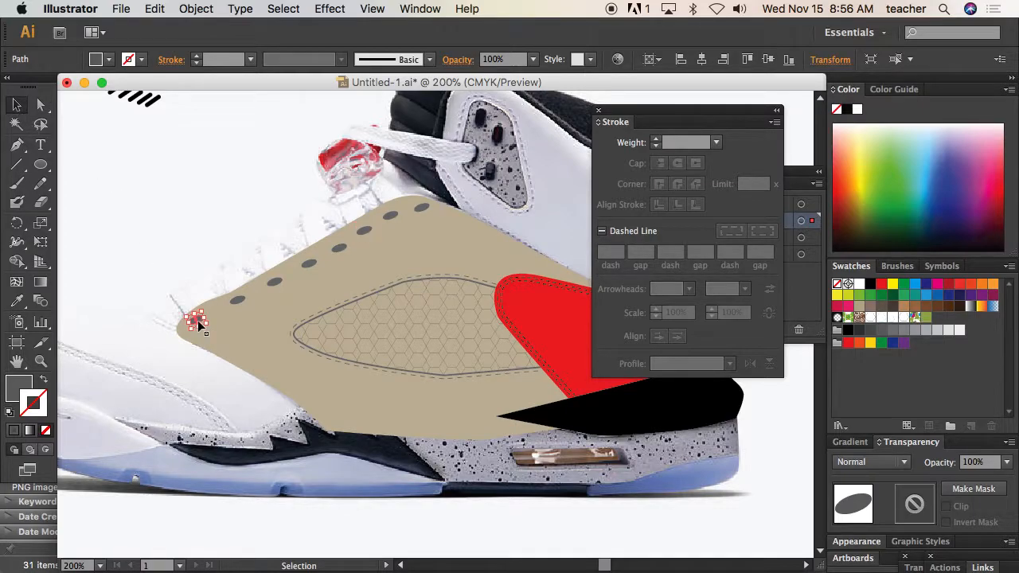
shift+click(239, 304)
shift+click(275, 285)
shift+click(311, 265)
shift+click(341, 250)
shift+click(364, 232)
shift+click(391, 217)
shift+click(420, 210)
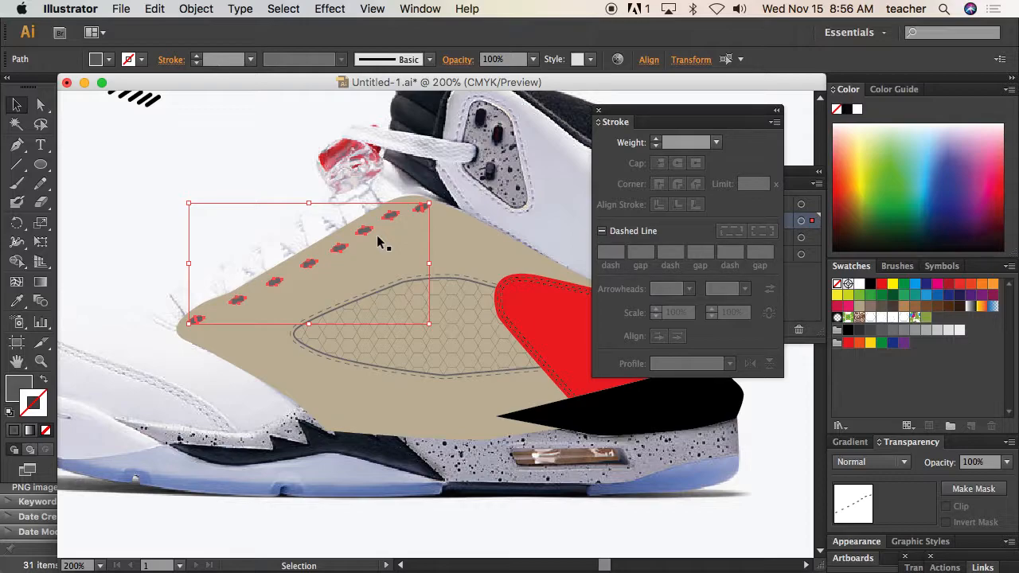
Close the floating Stroke panel and bring the Pathfinder panel into view
mouse_move(635, 111)
mouse_down()
mouse_move(639, 155)
mouse_move(563, 241)
mouse_move(606, 204)
mouse_move(647, 195)
mouse_move(637, 185)
mouse_up()
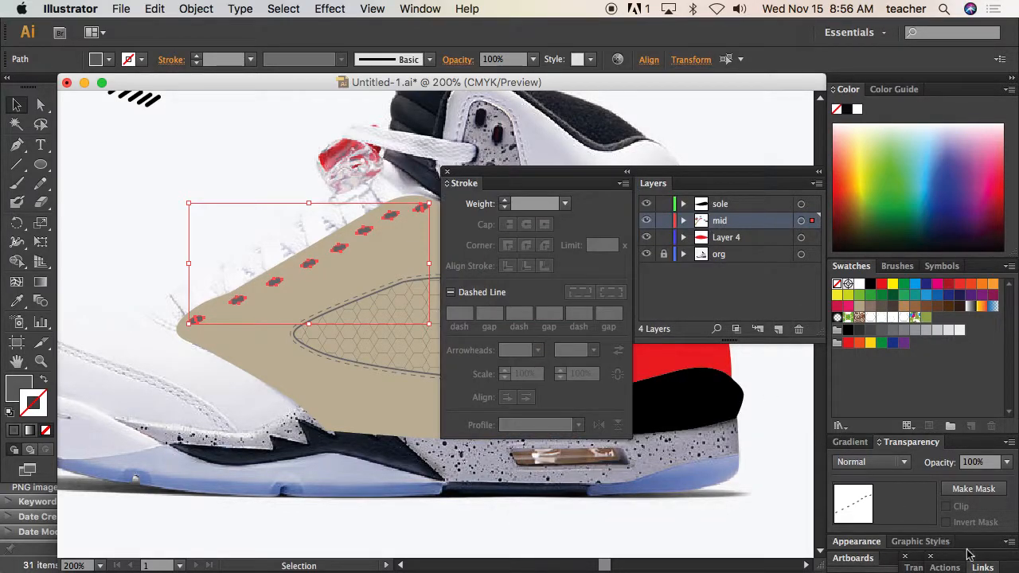
click(447, 171)
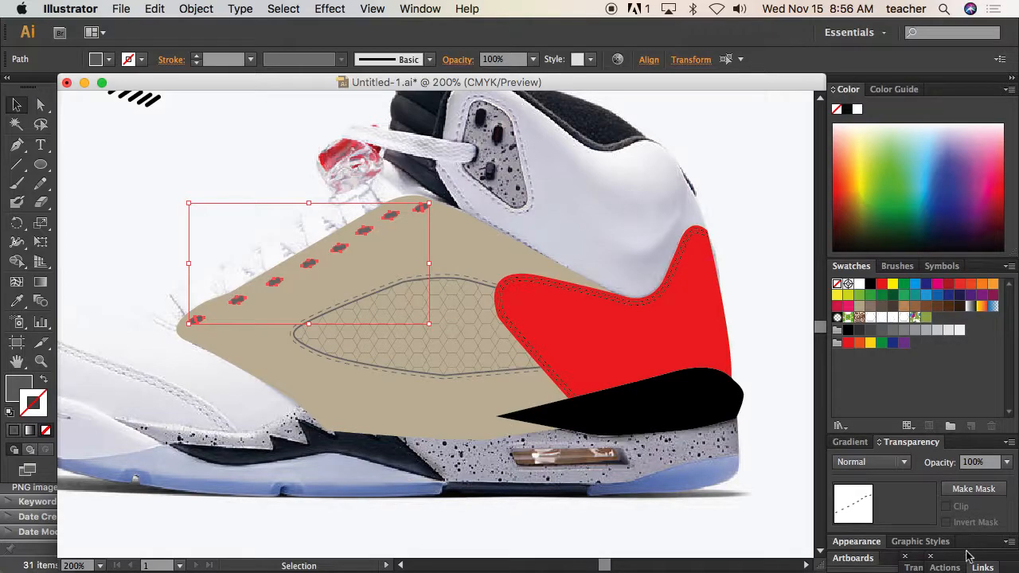
click(422, 9)
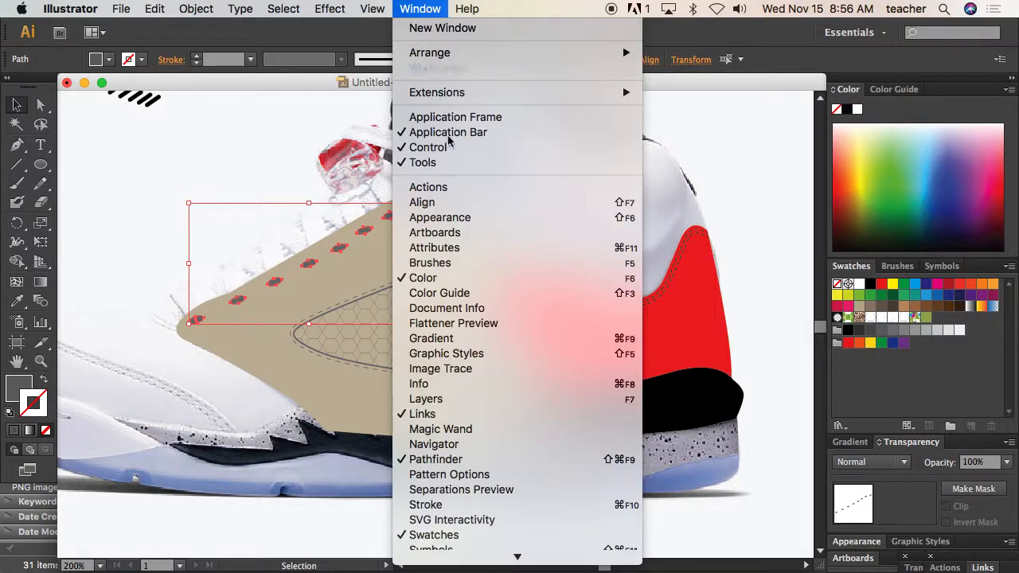
click(464, 460)
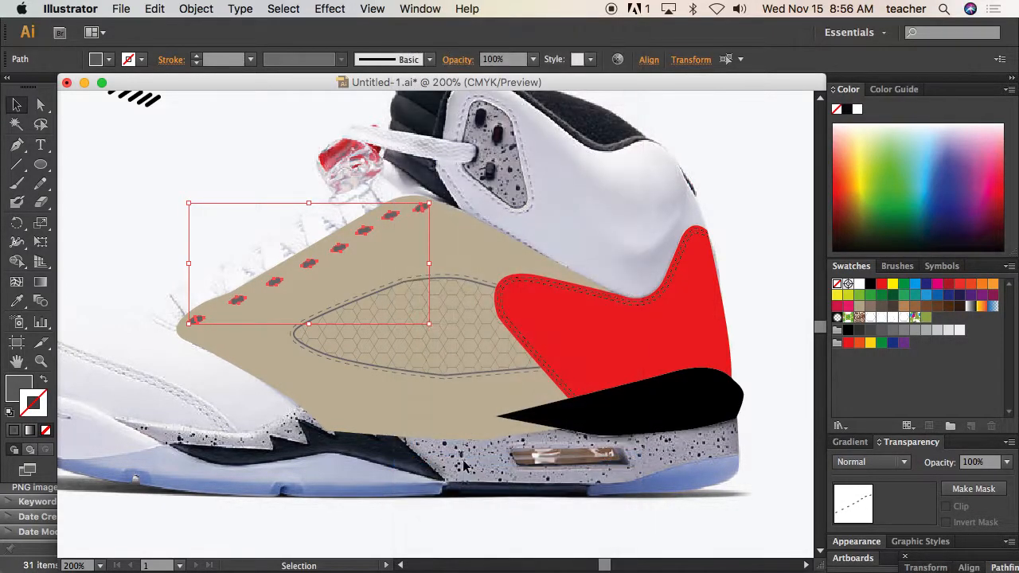
click(418, 9)
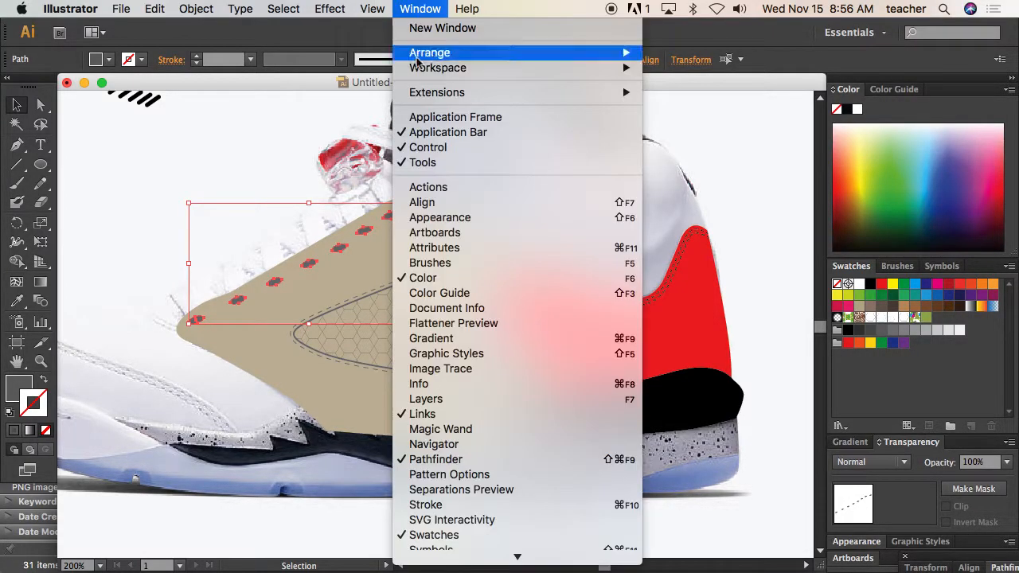
click(446, 459)
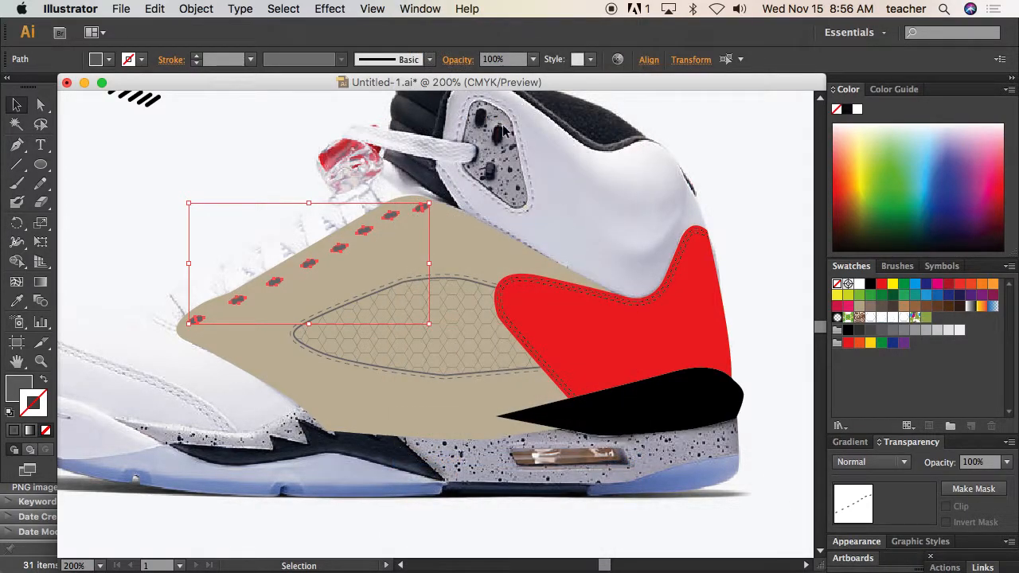
click(420, 9)
click(451, 461)
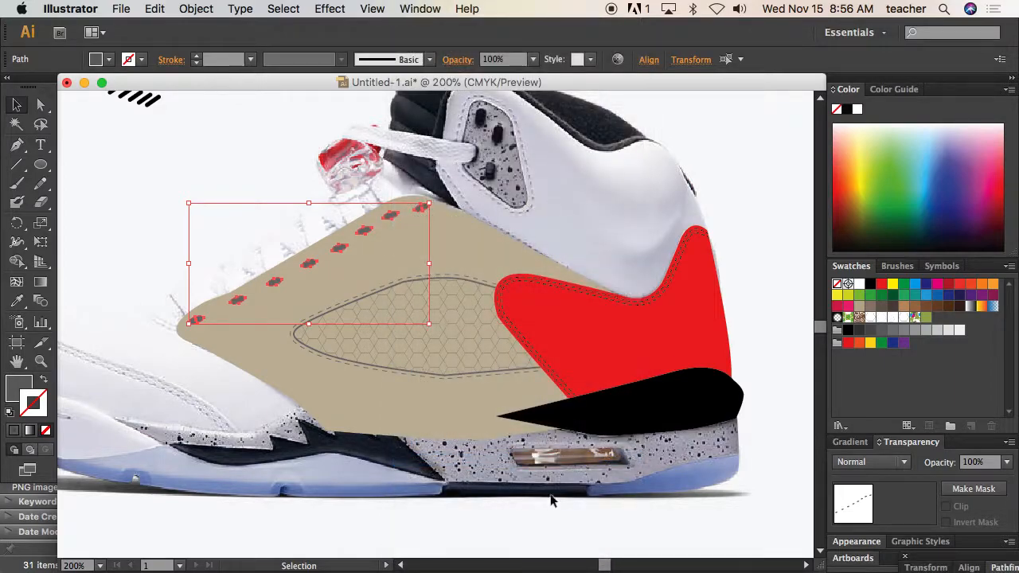
Float the Pathfinder panel, add the tan side panel to the eyelet selection, and cut the eyelets out with Minus Front
drag(917, 562, 711, 155)
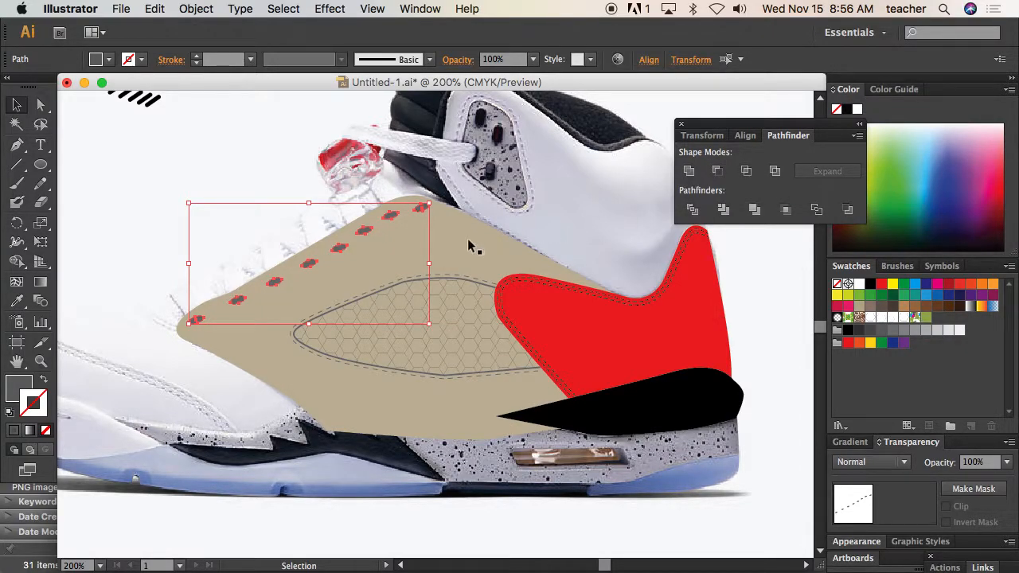
key(shift)
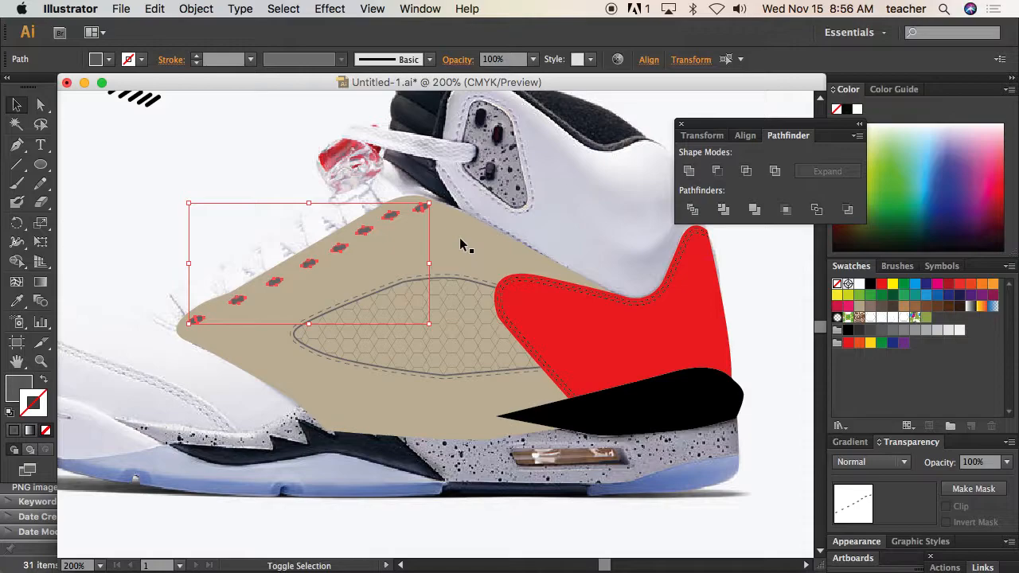
shift+click(458, 241)
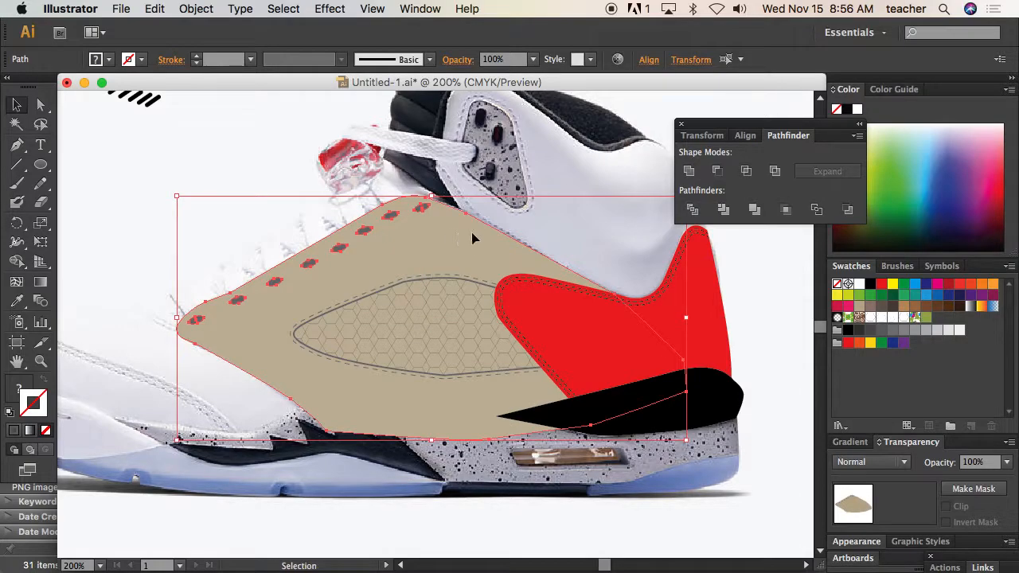
click(717, 170)
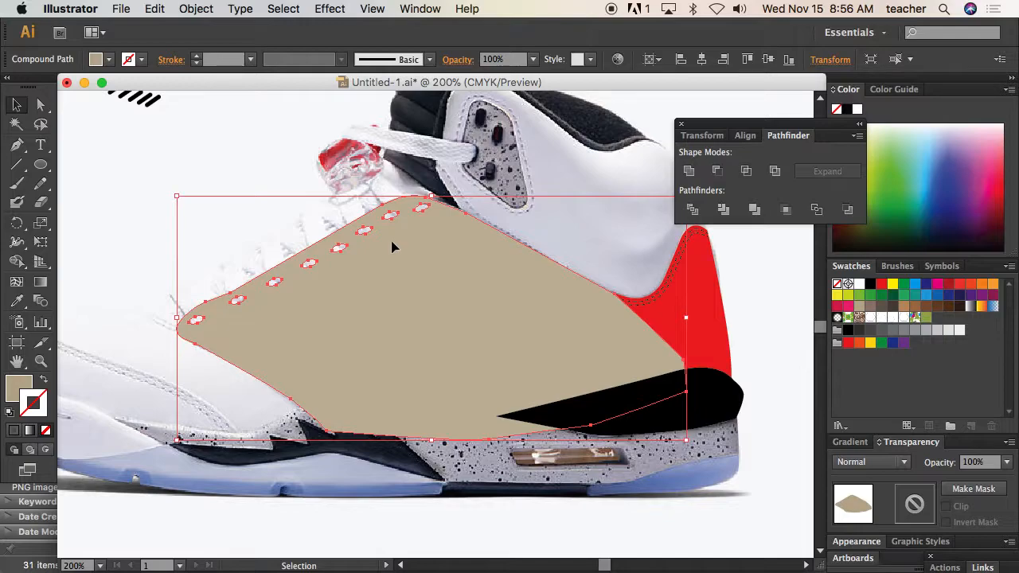
Send the perforated tan panel backward behind the mesh, dashed stitching and red heel shape
key(super)
key(super+bracketleft)
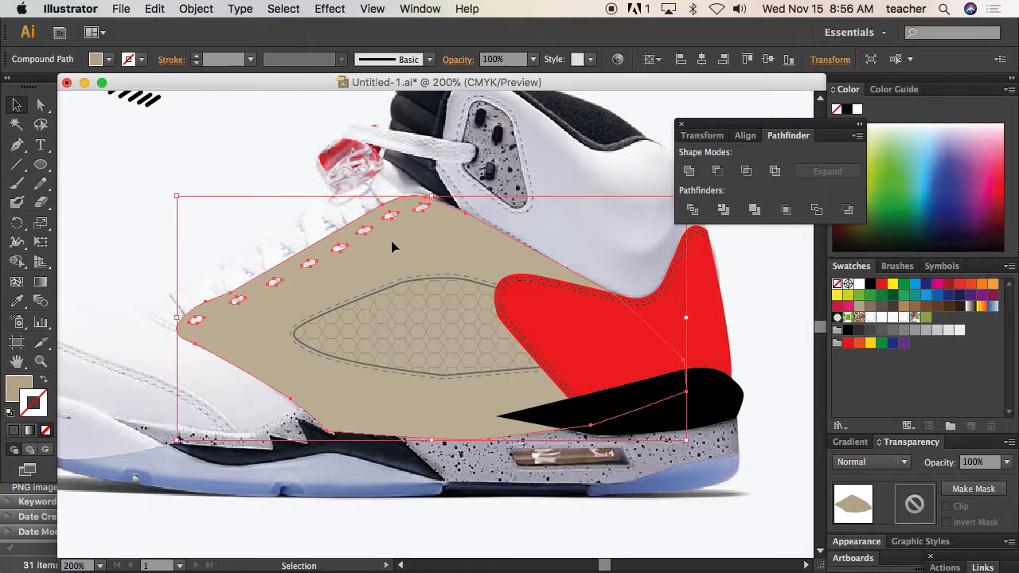
key(super+space)
drag(305, 230, 359, 271)
key(super+0)
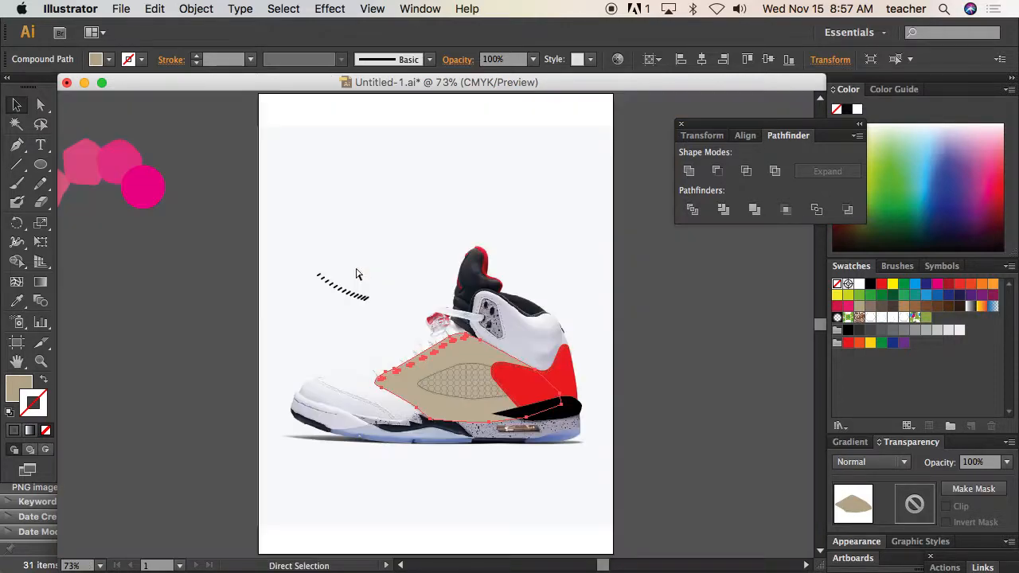
Draw a small, narrow rounded rectangle in the blank area above the toe and fill it with dark grey
key(super+space)
drag(358, 320, 526, 391)
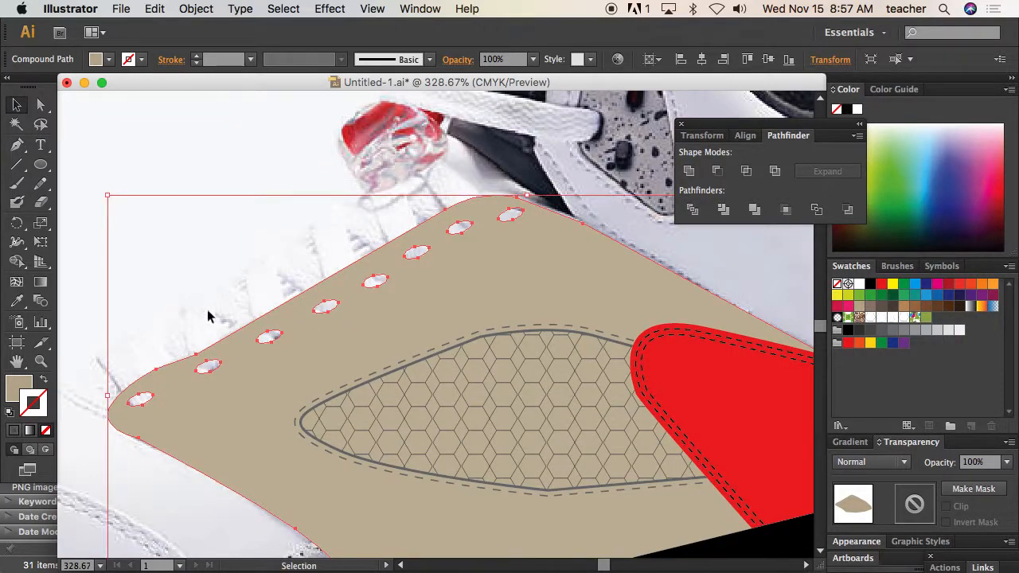
key(space)
drag(188, 314, 343, 296)
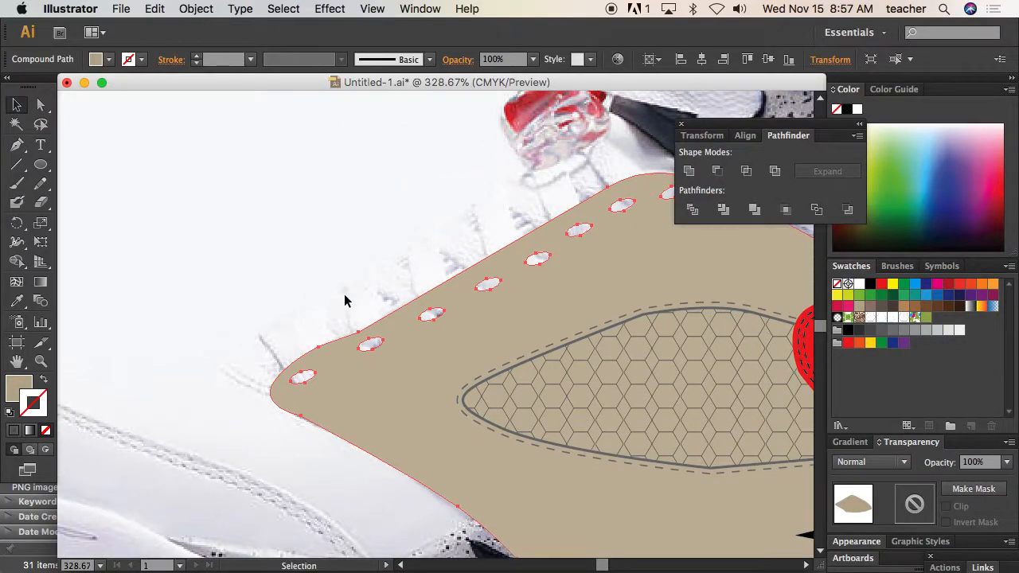
click(41, 164)
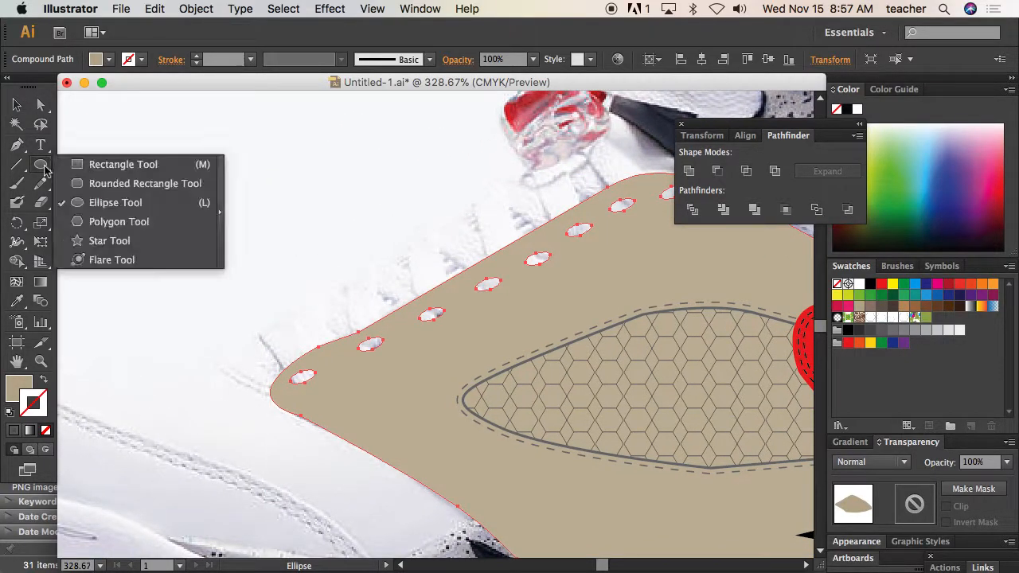
click(119, 184)
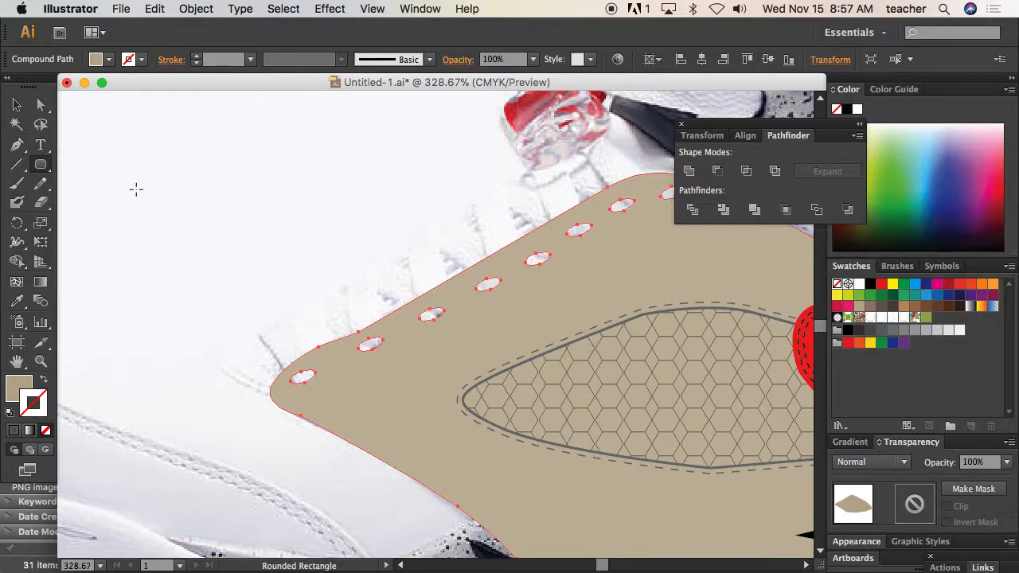
key(super+shift+a)
drag(147, 188, 219, 202)
click(16, 105)
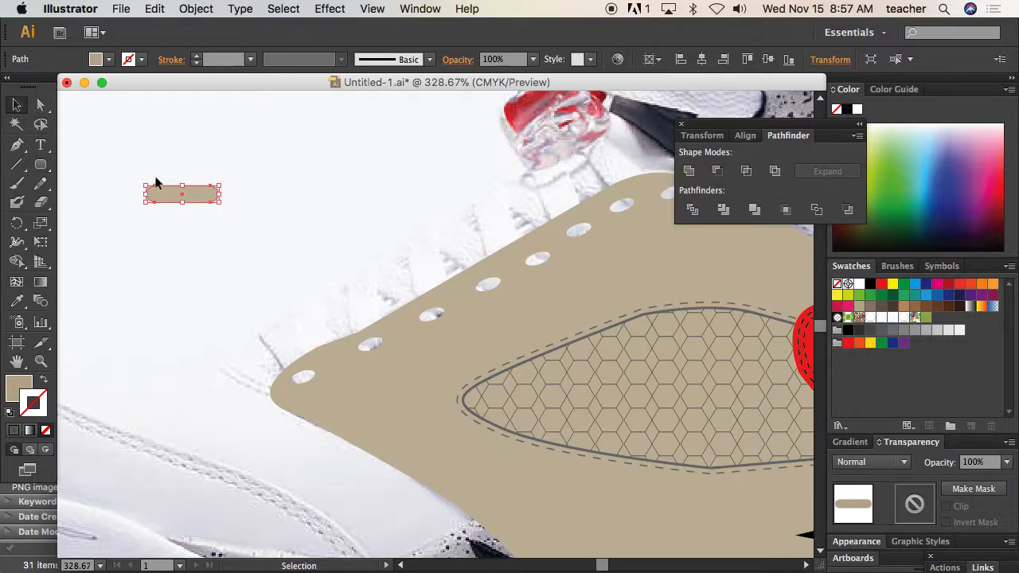
click(882, 330)
click(42, 381)
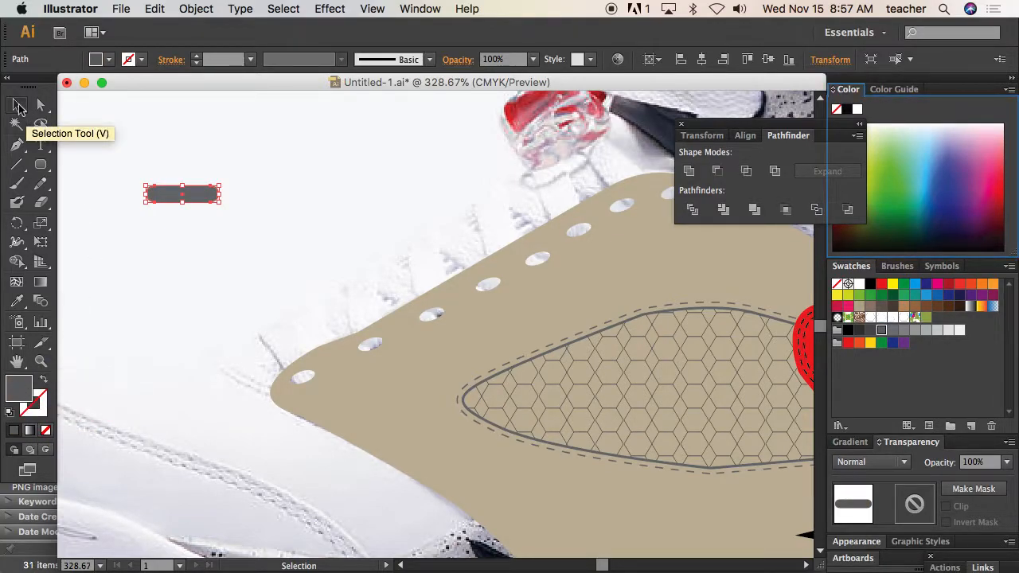
Move the grey bar to the toe-side eyelet and rotate it diagonally so its lower end sits in the hole
drag(198, 200, 293, 368)
key(z)
drag(233, 298, 350, 407)
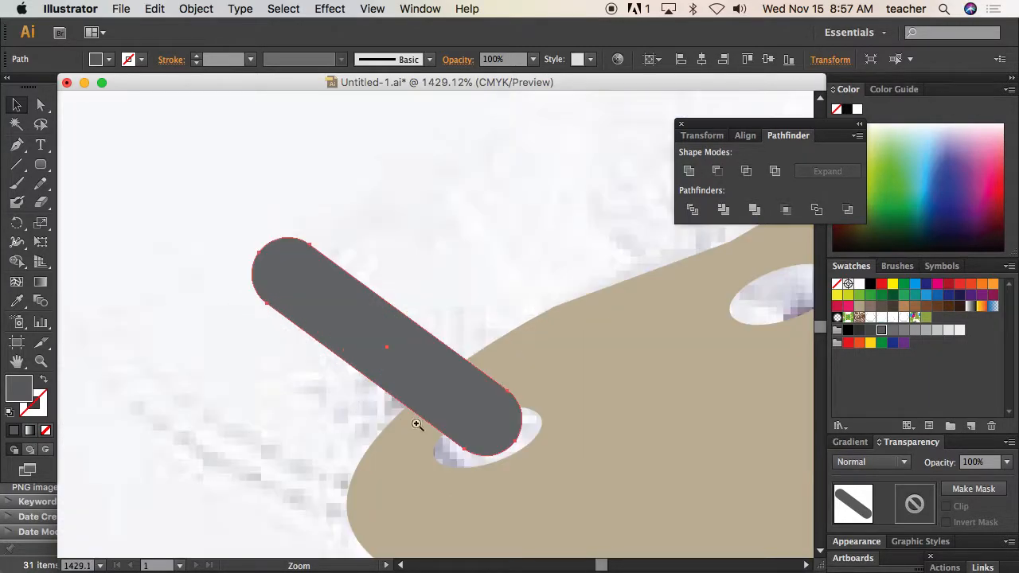
drag(488, 417, 457, 418)
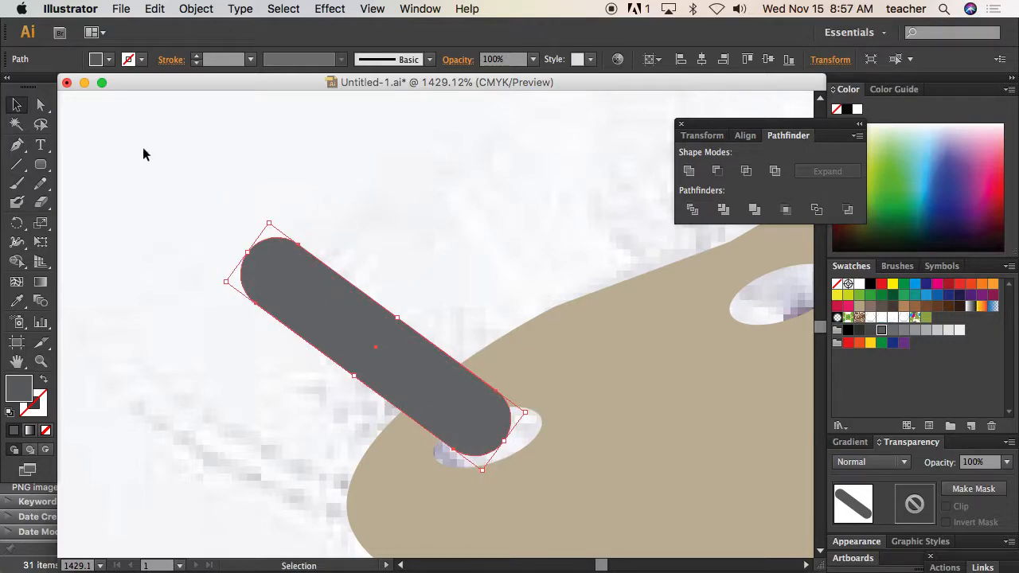
Shorten the diagonal lace bar by moving the anchor points of its outer end toward the eyelet
key(a)
drag(207, 188, 311, 330)
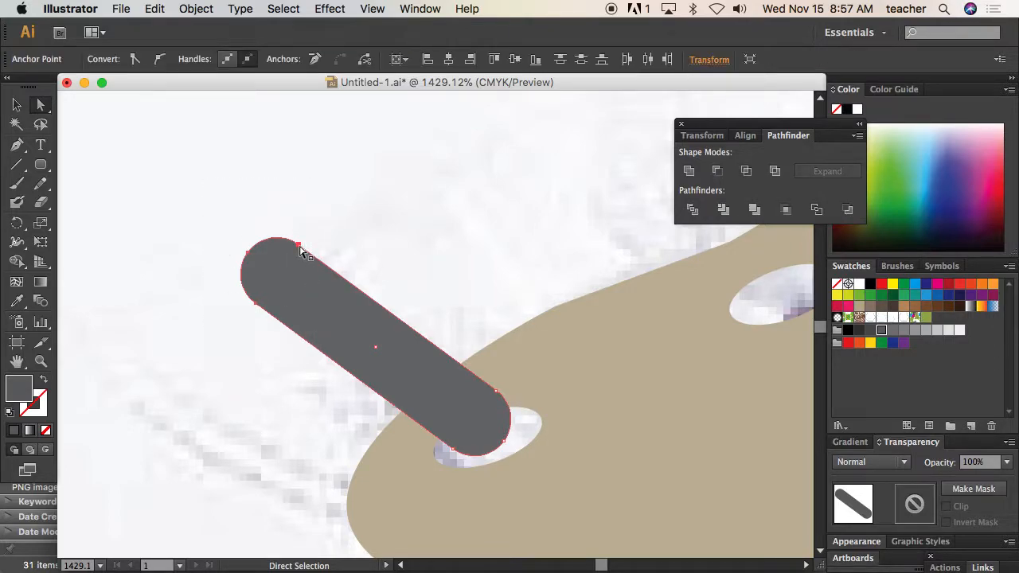
drag(301, 247, 330, 274)
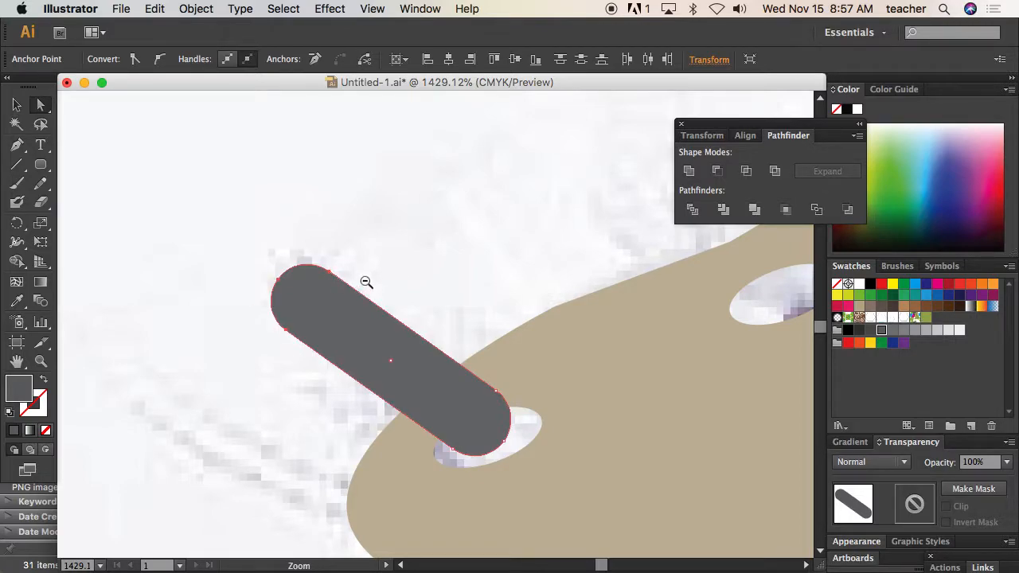
alt+super+click(364, 285)
alt+super+click(363, 284)
drag(314, 269, 296, 250)
Duplicate the lace bar to the second eyelet, send the copy to back, and align its end with the hole
key(v)
click(302, 321)
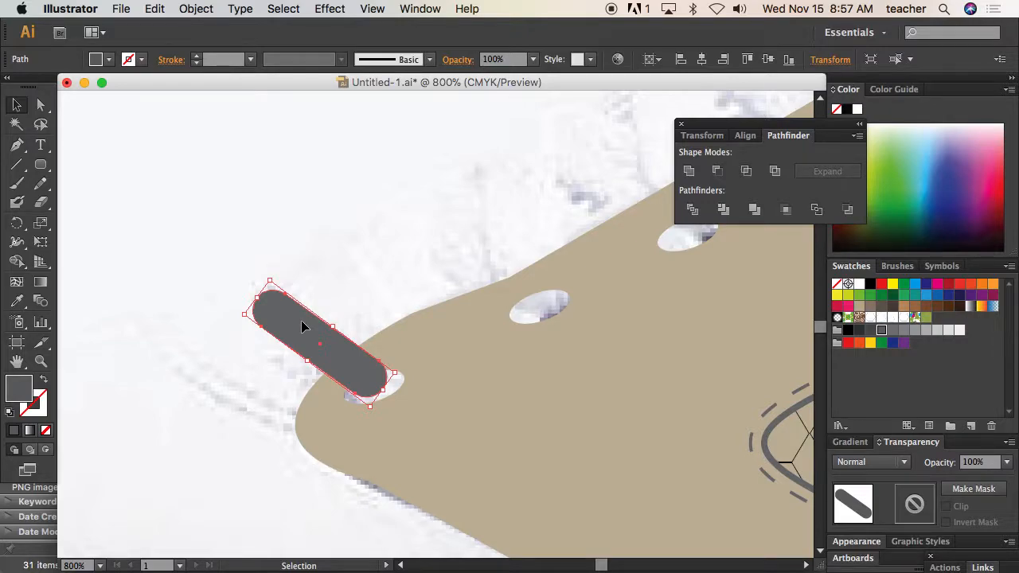
key(a)
key(v)
drag(299, 335, 417, 279)
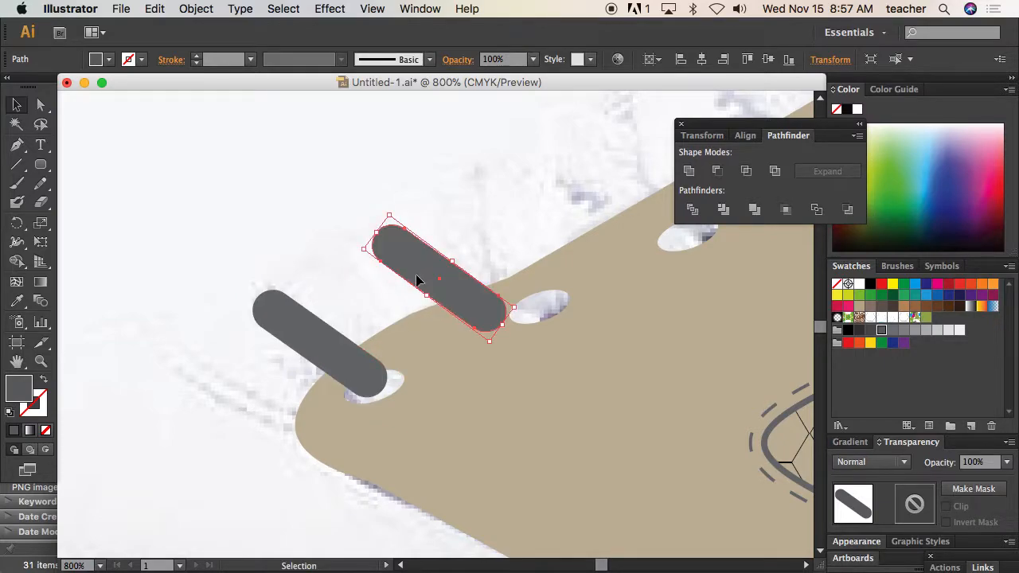
right_click(417, 280)
mouse_move(516, 490)
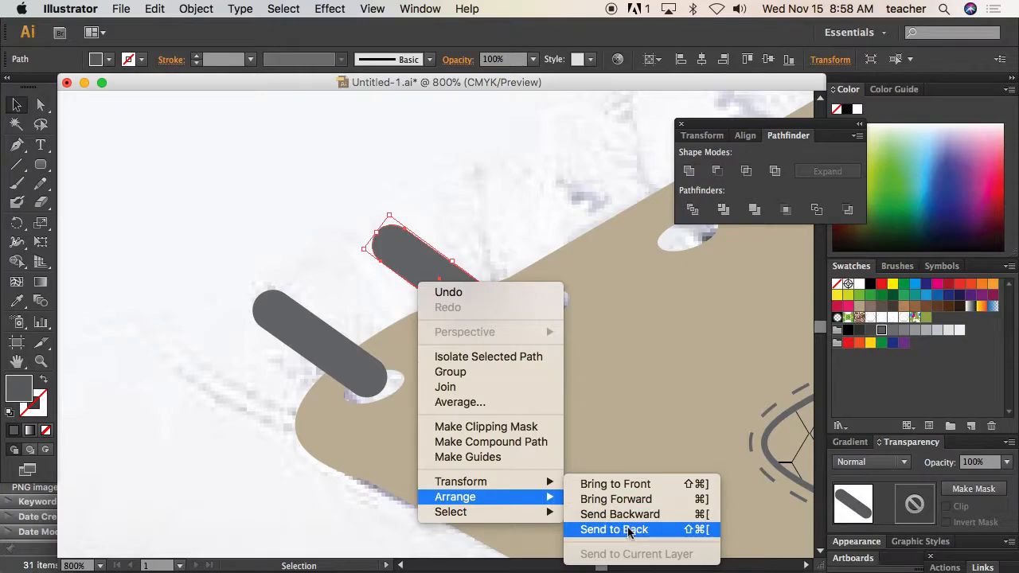
click(610, 527)
drag(427, 273, 450, 269)
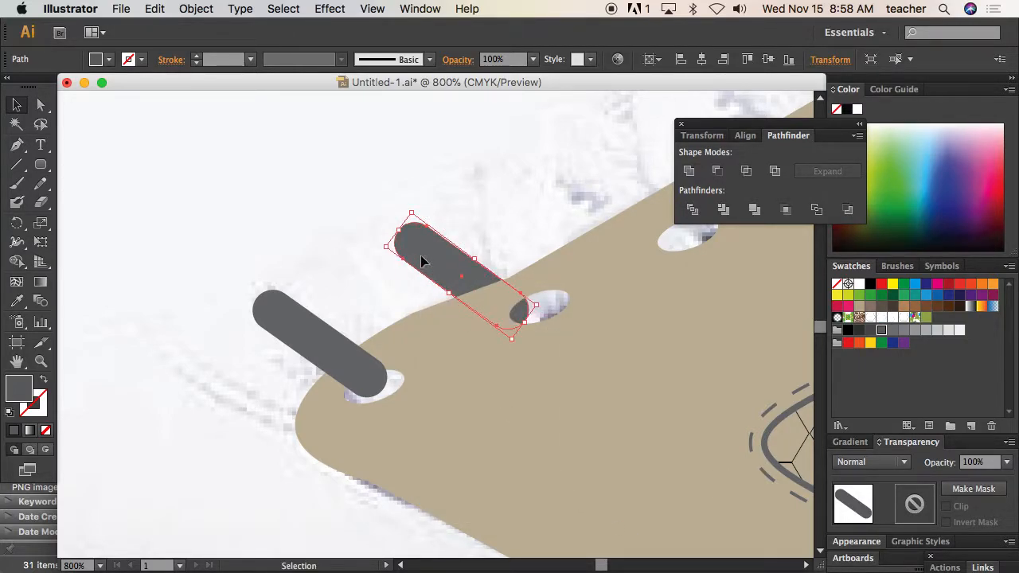
Duplicate the first lace bar onto the second eyelet and rotate the copy until it stands nearly upright
click(335, 352)
drag(336, 354, 514, 245)
drag(443, 178, 529, 173)
drag(508, 227, 538, 213)
drag(530, 250, 537, 251)
Nudge the diagonal and upright bars at the second eyelet so their lower ends meet inside the hole
click(478, 264)
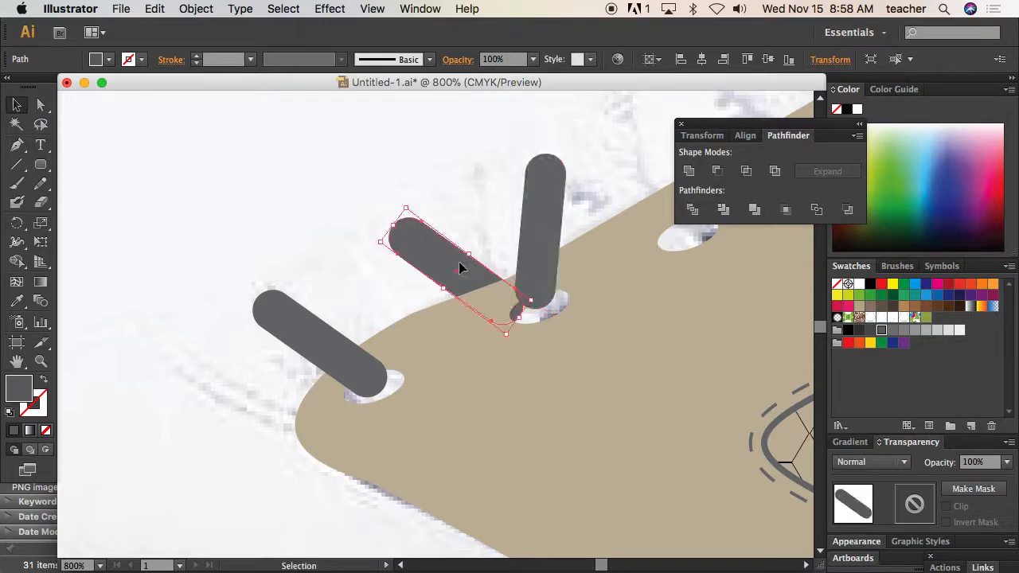
mouse_move(462, 266)
mouse_down()
mouse_move(477, 261)
mouse_move(468, 255)
mouse_up()
click(309, 271)
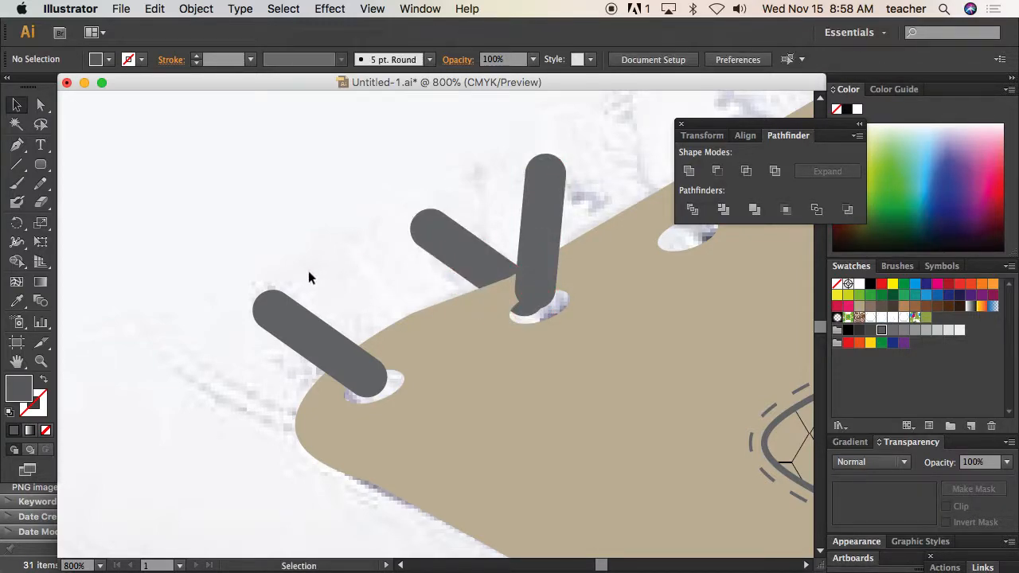
click(547, 264)
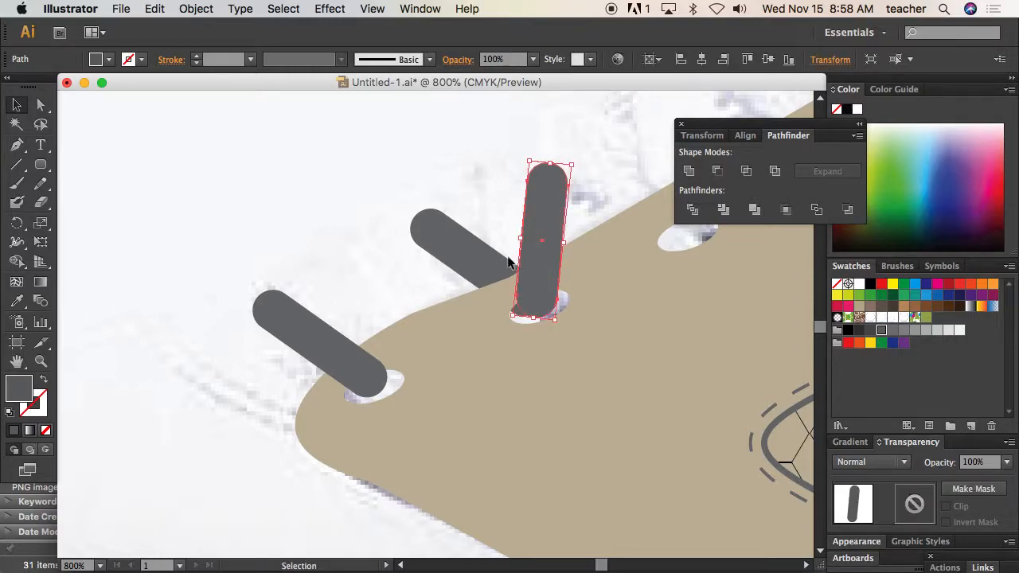
click(364, 260)
Lengthen the upright lace bar by moving the anchor points of its rounded upper end upward
alt+super+click(457, 263)
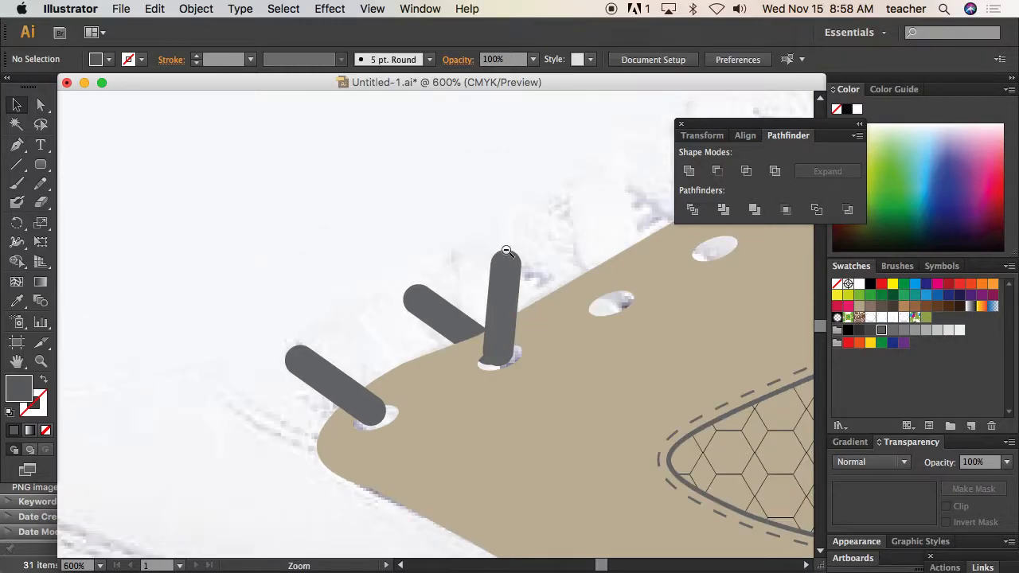
alt+super+click(465, 269)
click(41, 104)
drag(347, 344, 414, 408)
mouse_move(533, 293)
mouse_down()
mouse_move(446, 390)
mouse_move(358, 425)
mouse_up()
drag(492, 383, 501, 277)
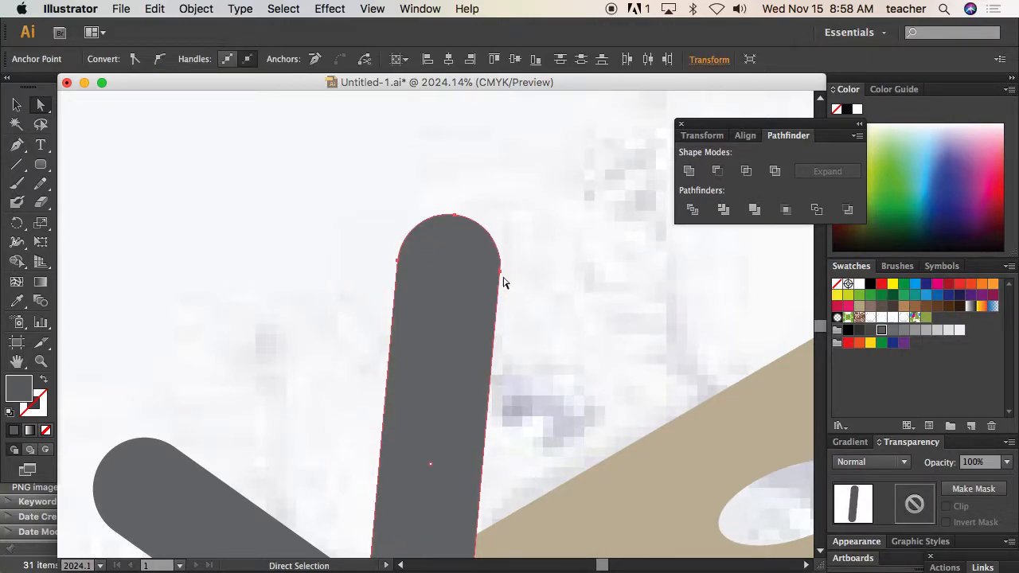
Reshape the upper end of the upright lace bar into a flatter, slanted tip by moving its anchor points
key(super+0)
key(super+space)
drag(348, 347, 418, 391)
key(space)
drag(543, 379, 350, 419)
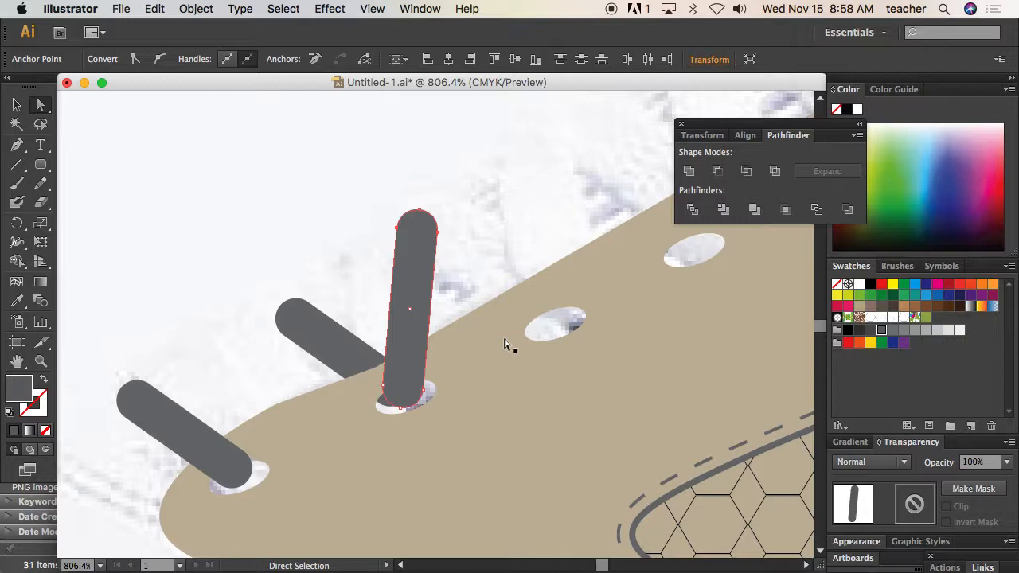
click(350, 166)
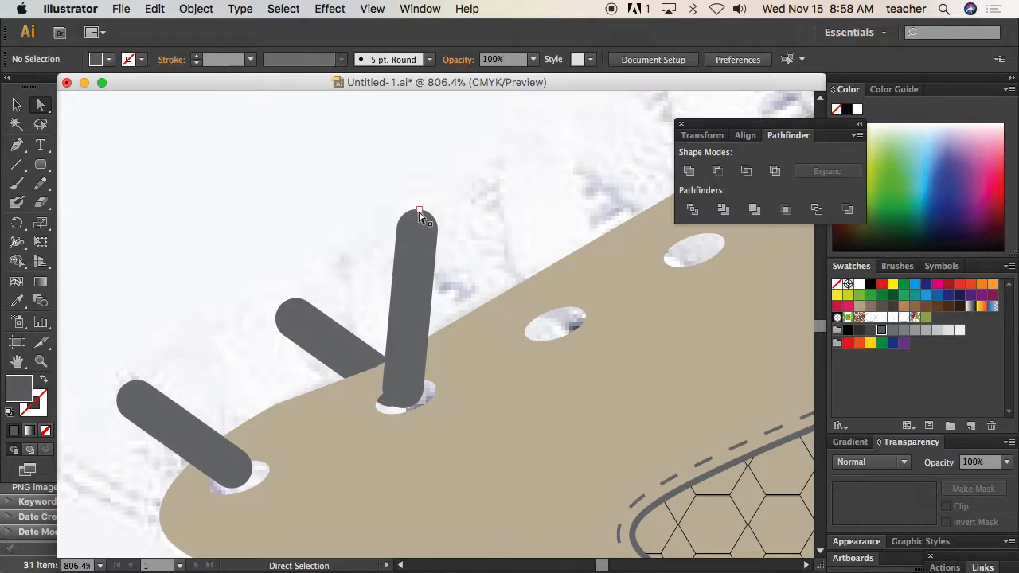
click(420, 211)
drag(440, 239, 421, 204)
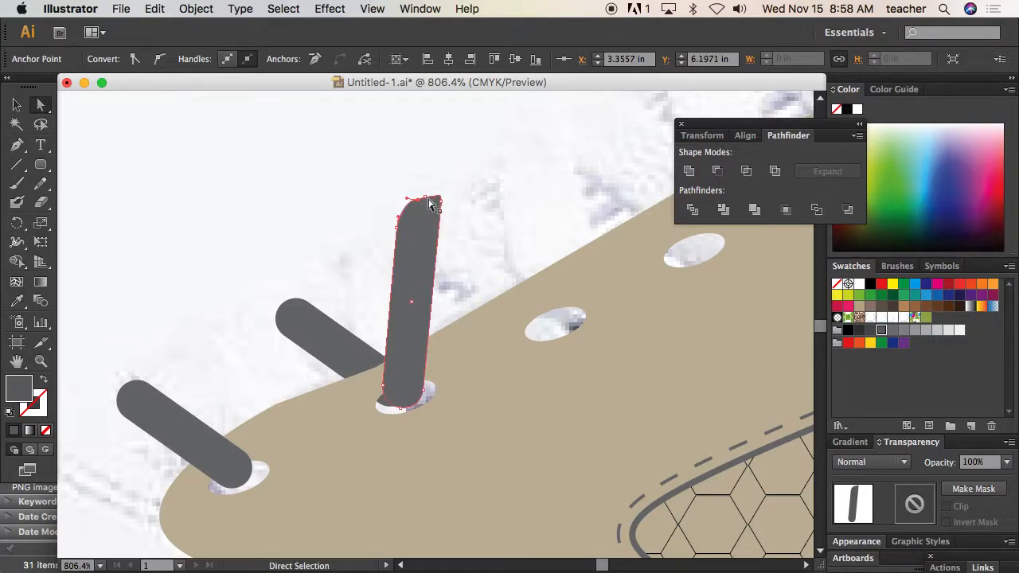
Select the diagonal and upright bars at the second eyelet together and duplicate the pair onto the third eyelet
click(17, 104)
click(270, 315)
click(297, 330)
shift+click(400, 303)
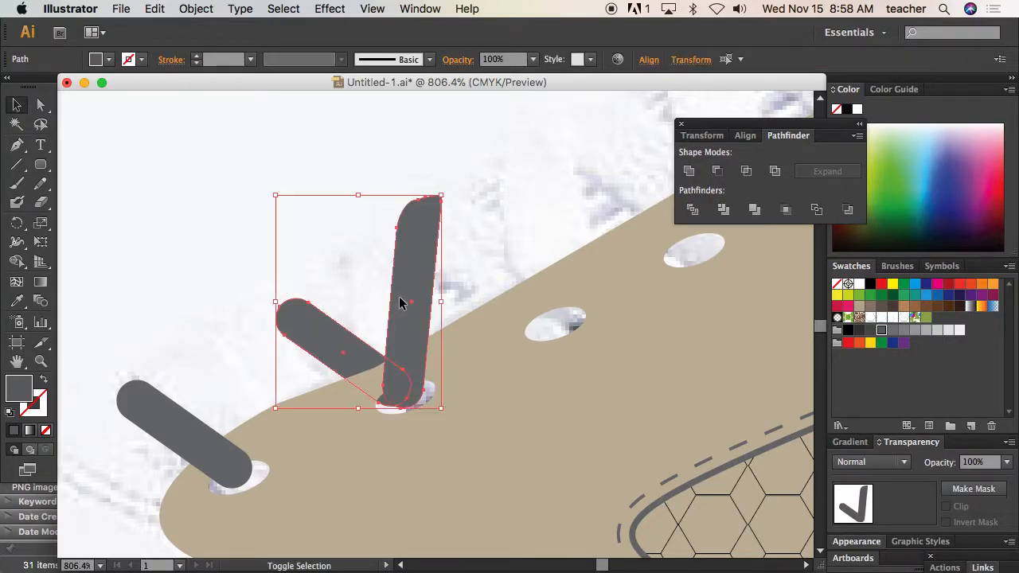
drag(395, 332, 547, 255)
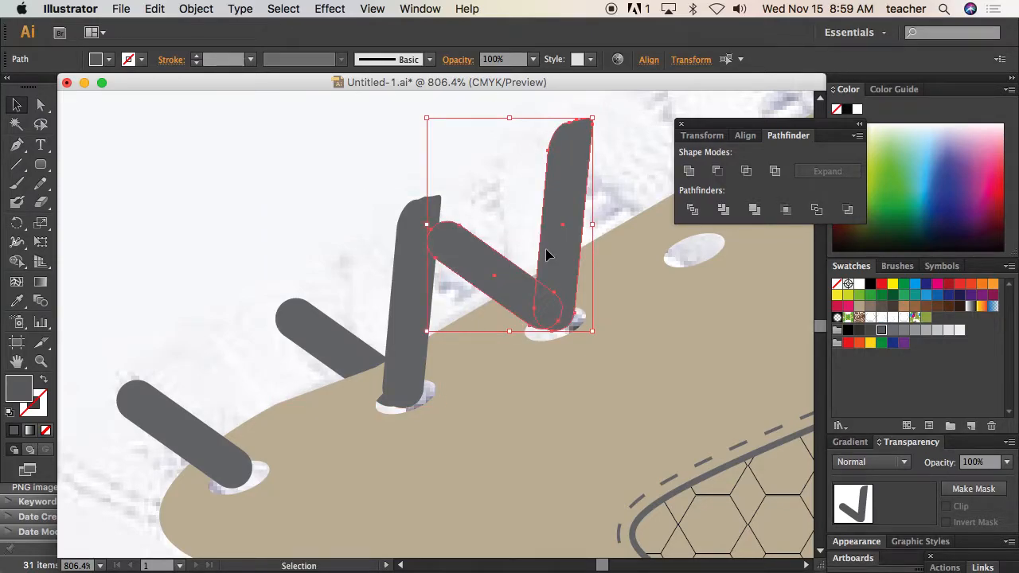
Repeat the V-shaped lace pair along the panel edge on the fourth through seventh eyelets
alt+super+click(446, 228)
alt+super+click(447, 228)
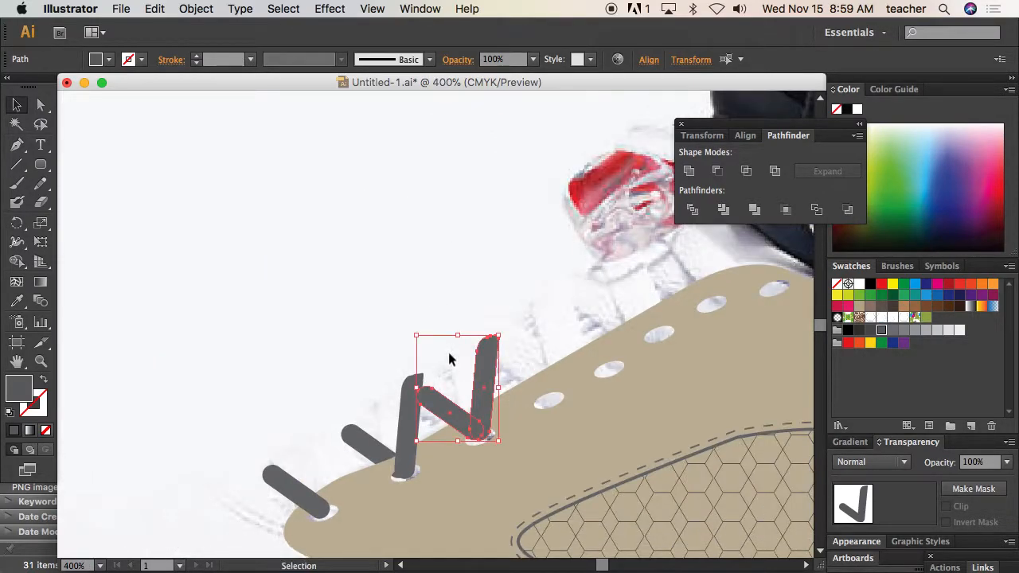
drag(469, 372, 721, 238)
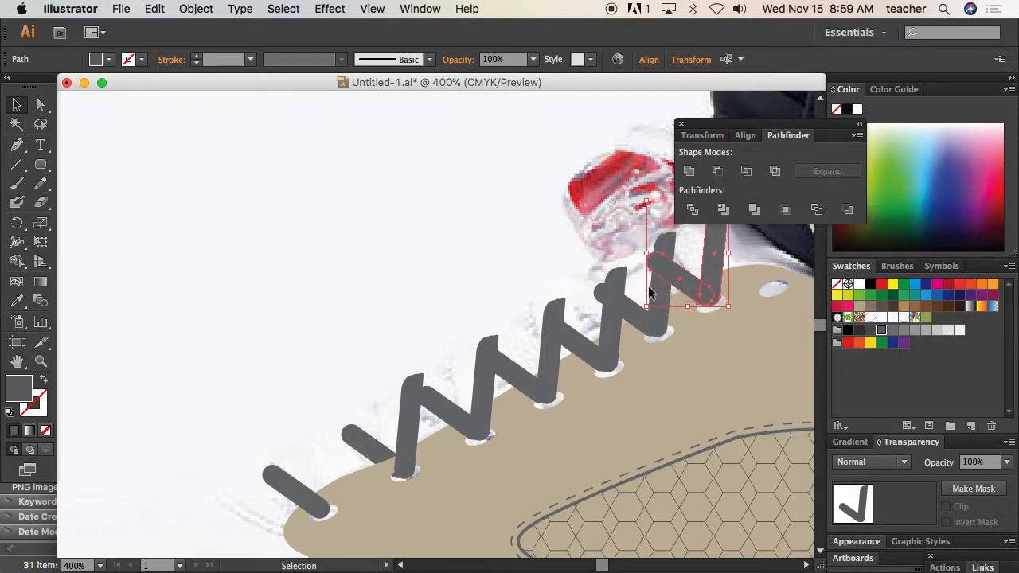
Start a Pen path at the toe and trace the tongue edge along the lace tops to the highest lace bar
alt+super+click(641, 310)
drag(380, 328, 464, 319)
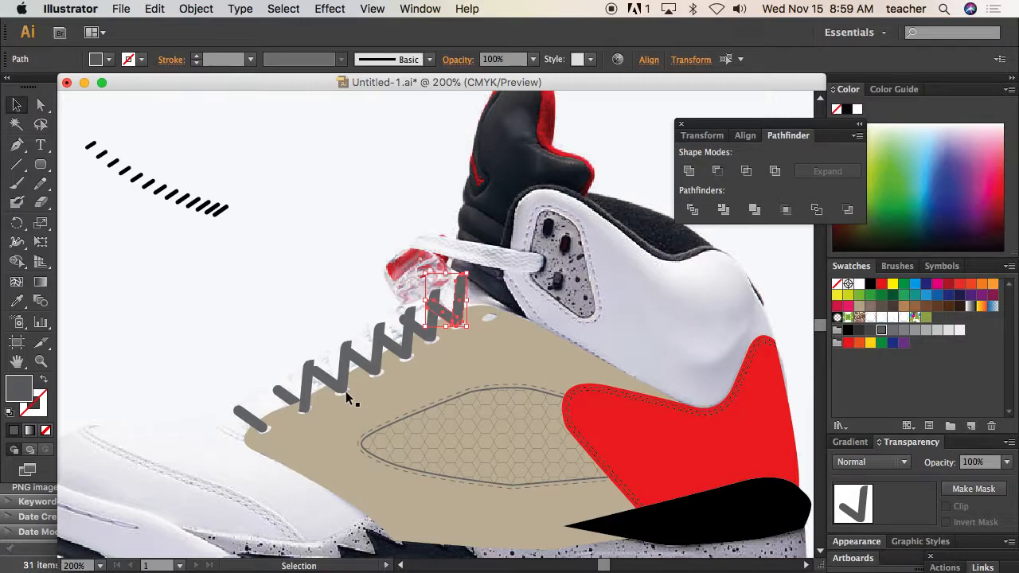
click(16, 145)
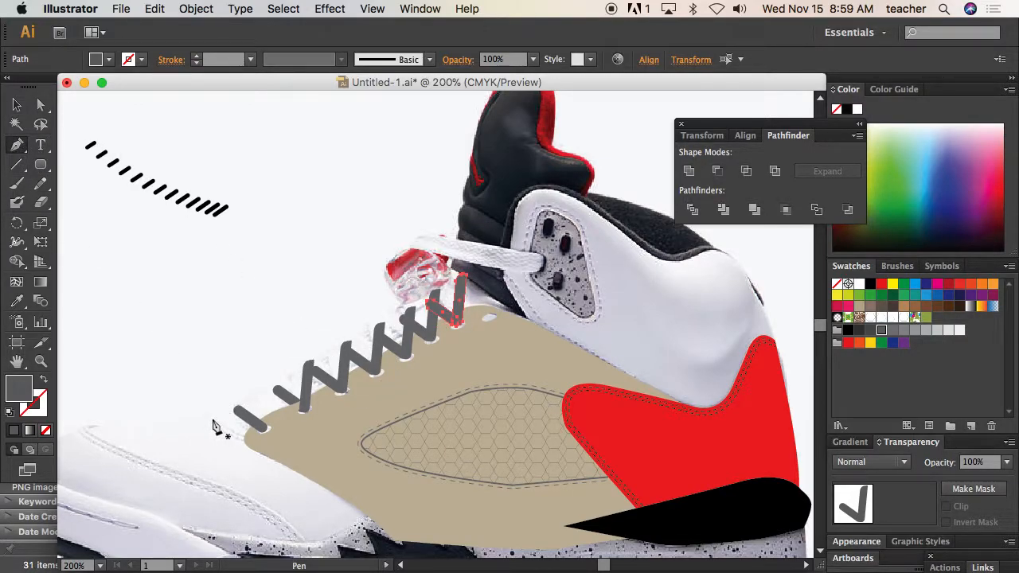
click(94, 426)
click(239, 410)
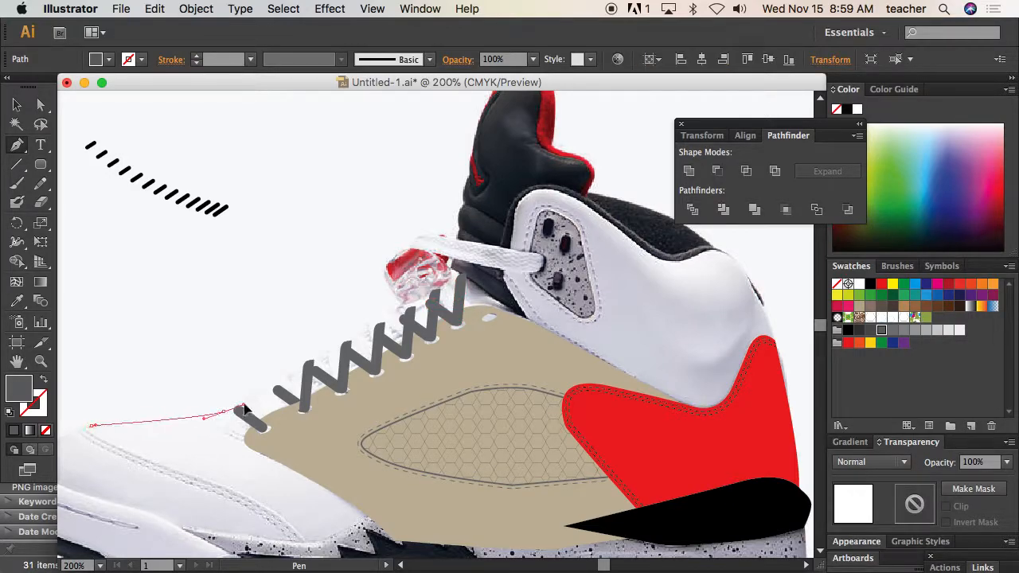
click(335, 351)
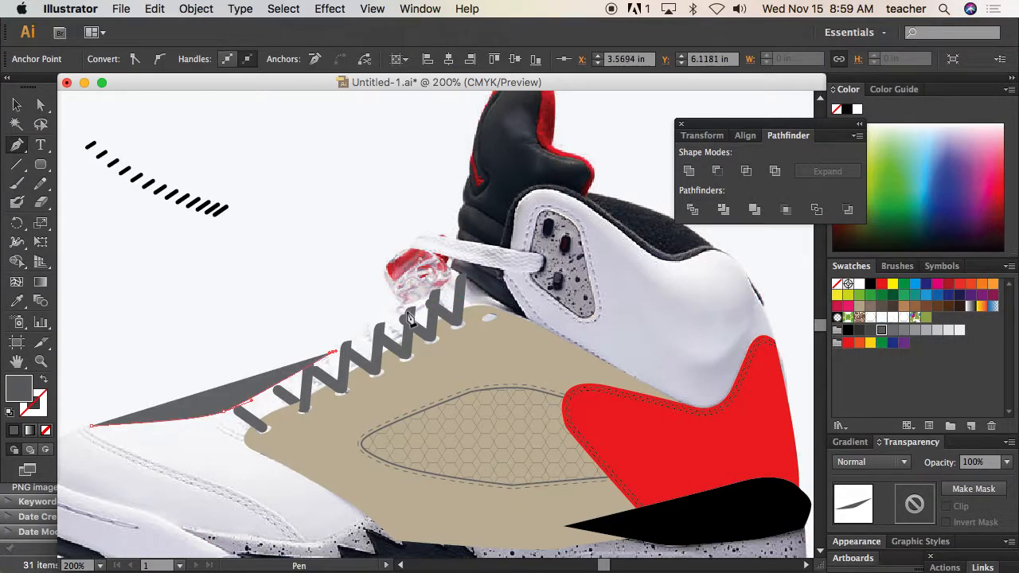
click(407, 309)
click(439, 291)
click(465, 273)
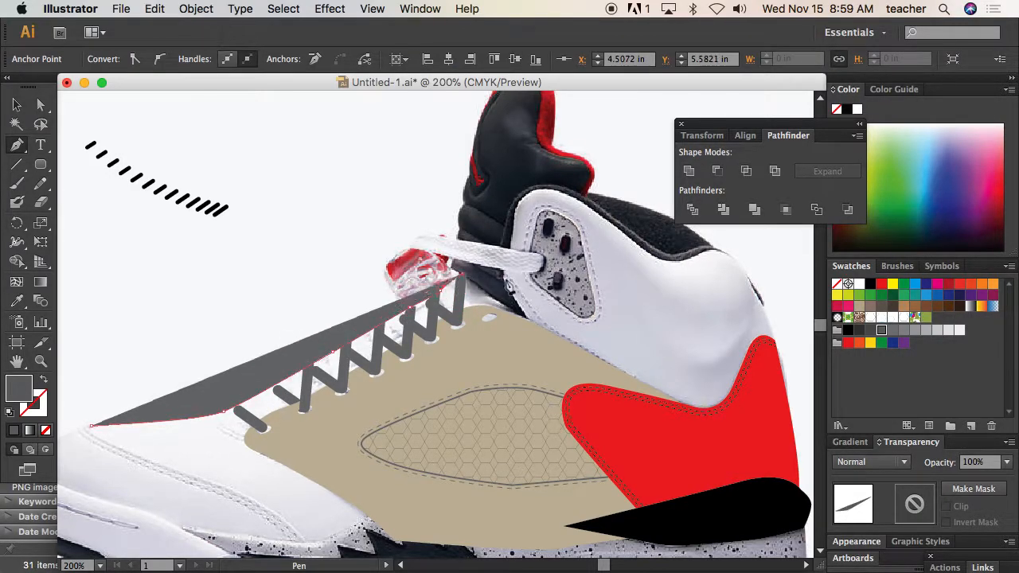
Continue the path down across the red heel panel, return along the sole, and close it at the toe start point
click(597, 327)
click(646, 394)
click(695, 464)
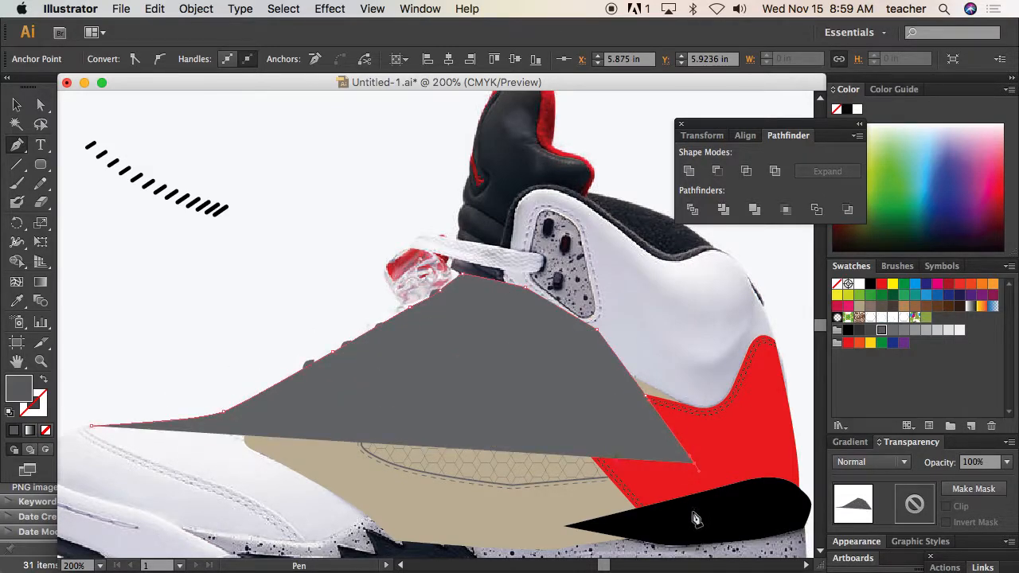
click(691, 512)
click(392, 541)
click(281, 554)
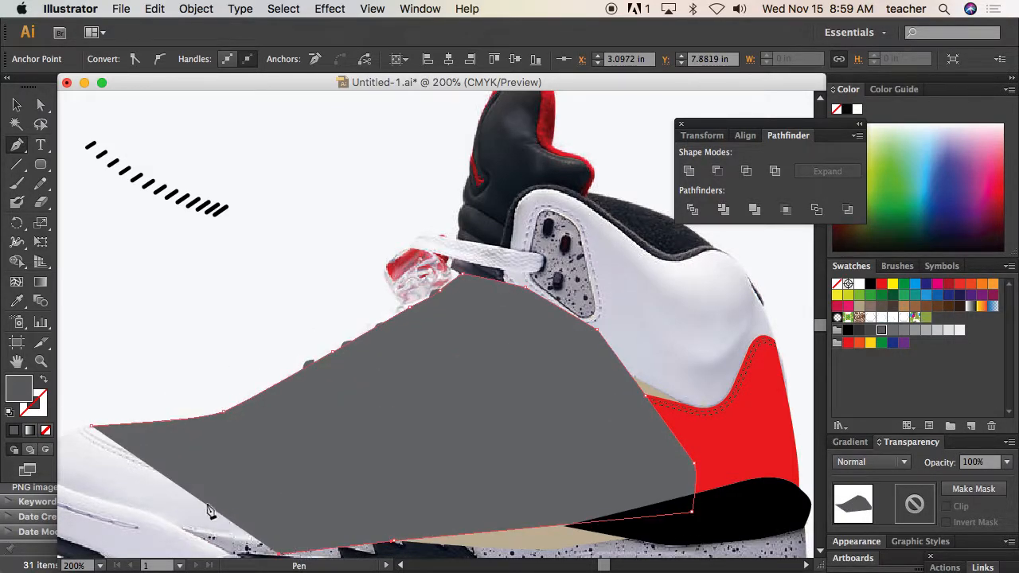
click(92, 426)
Send the new upper shape behind the tan panel and laces and fill it with light brown
click(16, 105)
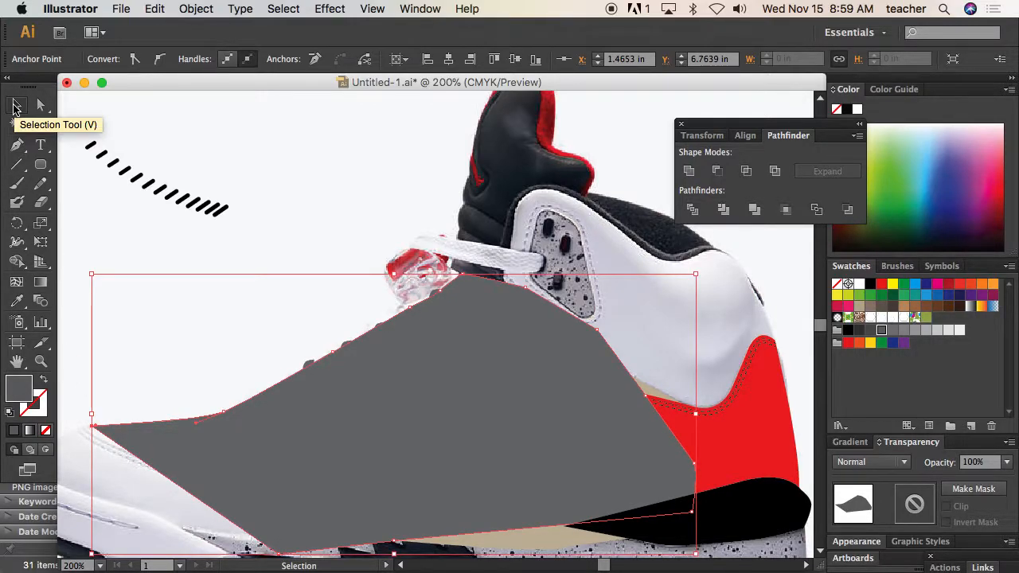
key(super+shift+bracketleft)
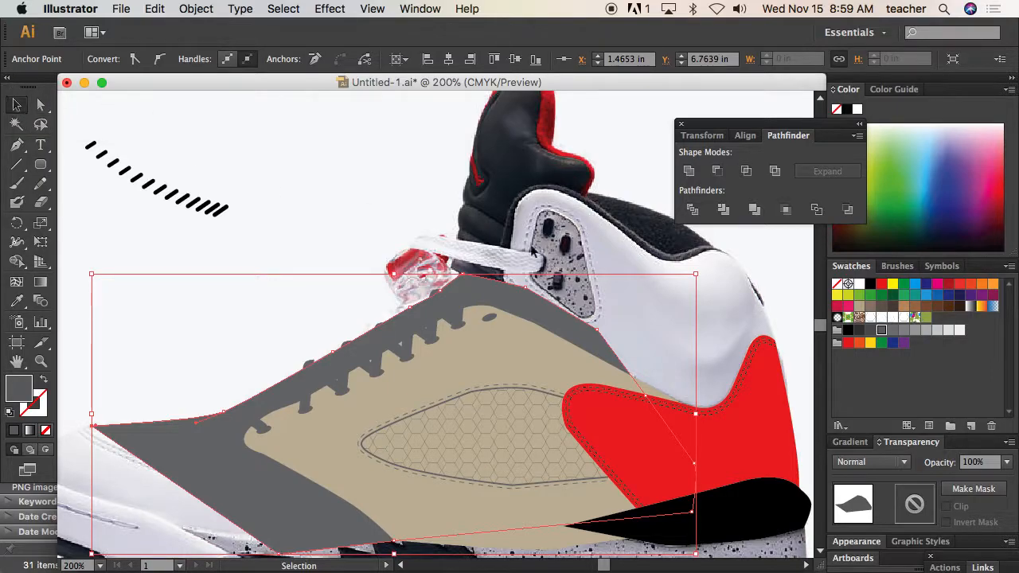
click(904, 306)
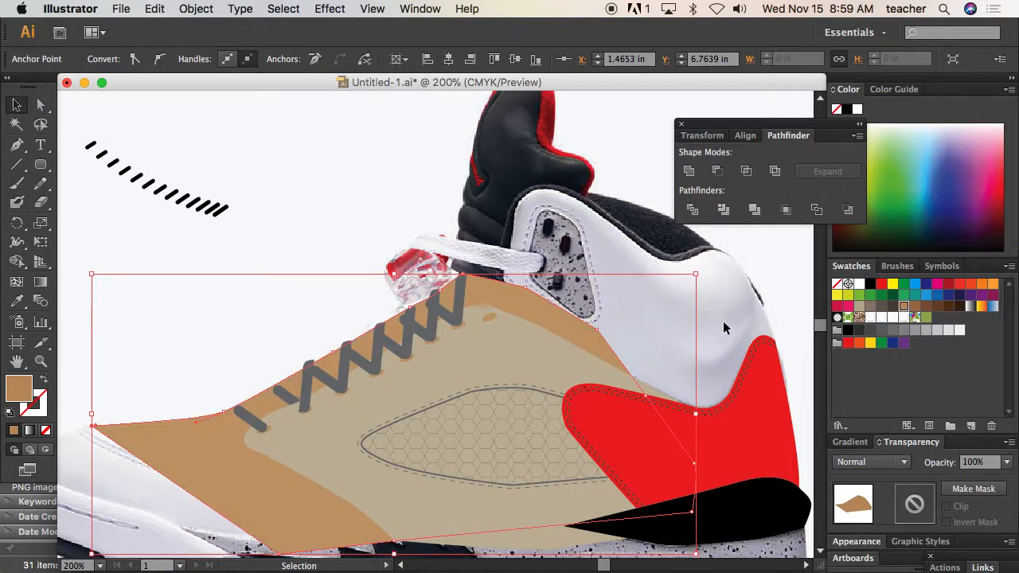
Duplicate the upright lace bar from the second eyelet onto the first eyelet beside its diagonal bar
key(super+space)
drag(442, 311, 488, 340)
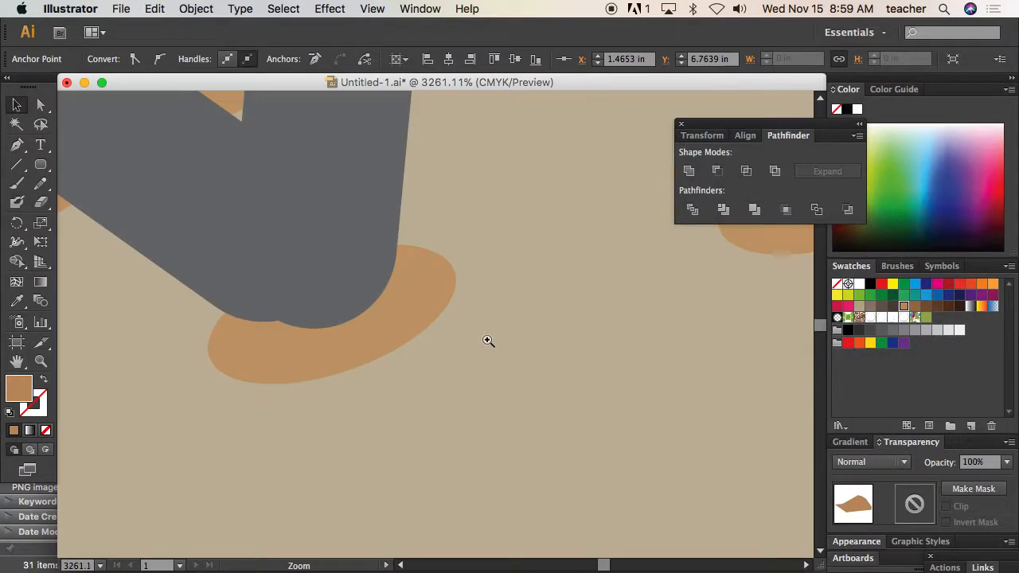
key(super+alt+space)
click(342, 288)
click(380, 317)
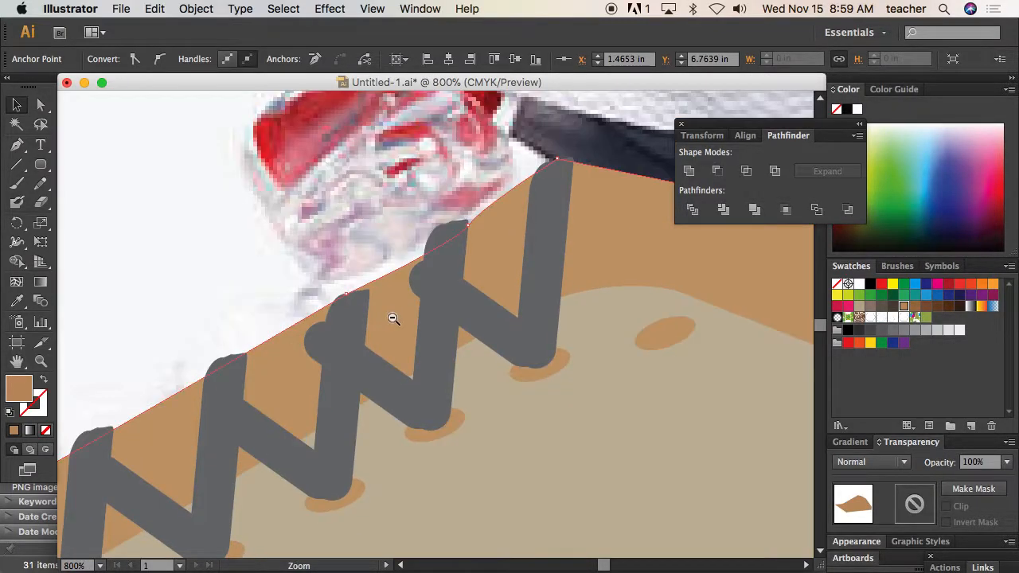
click(392, 317)
click(382, 323)
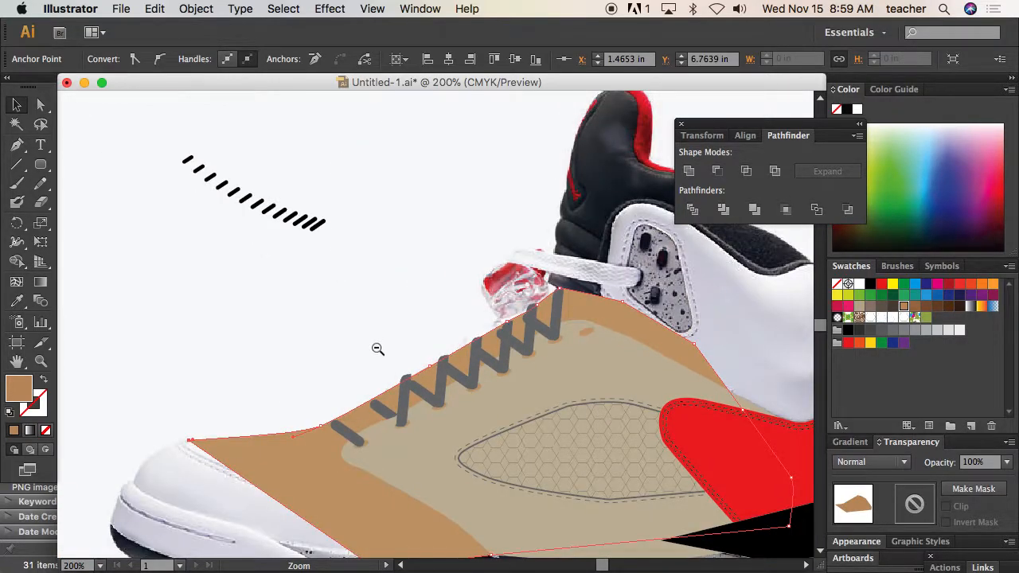
click(347, 430)
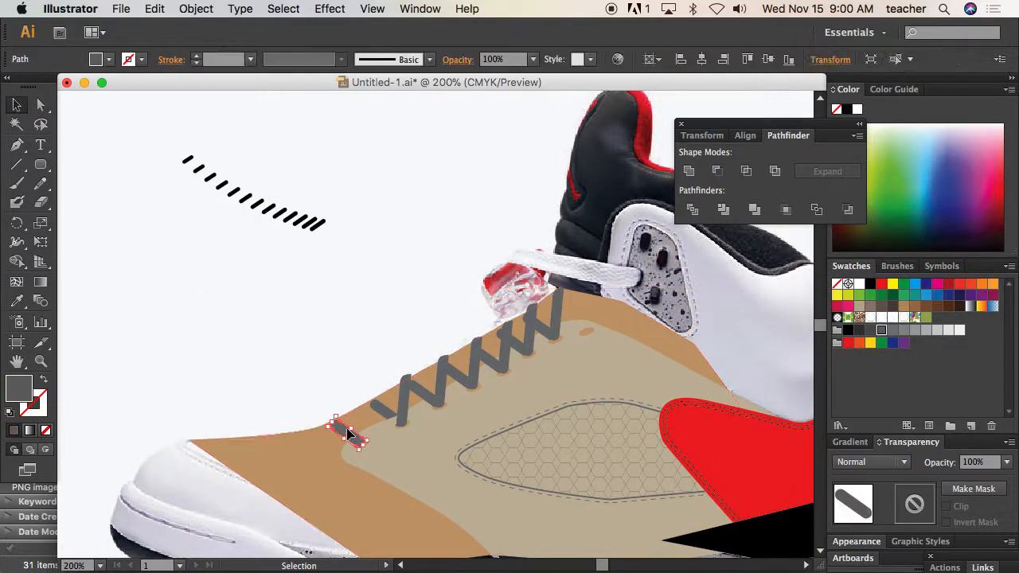
click(399, 410)
drag(401, 415, 360, 430)
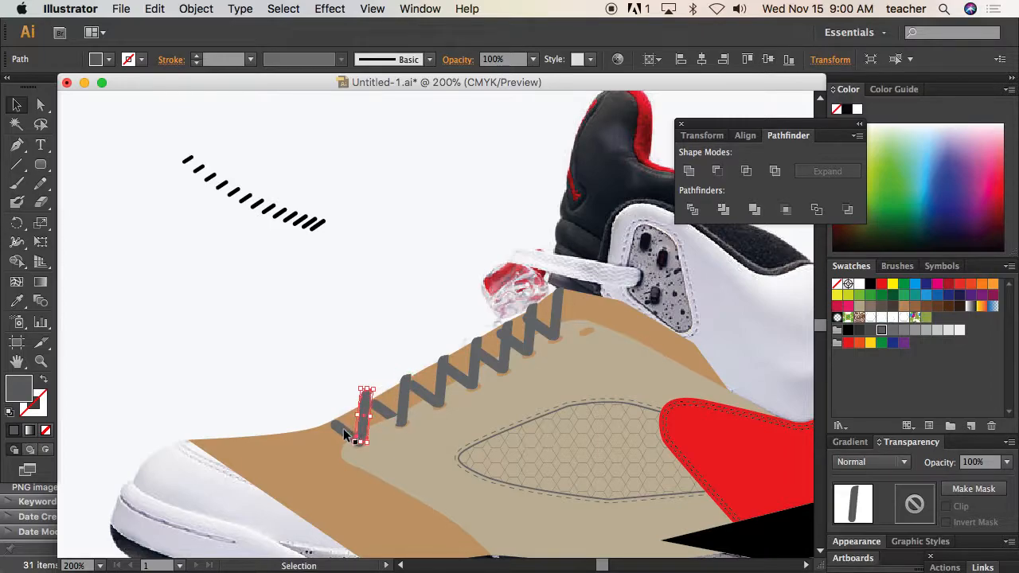
Extend the upper end of the first eyelet's diagonal bar to the brown shape's edge by moving its anchor points
click(345, 435)
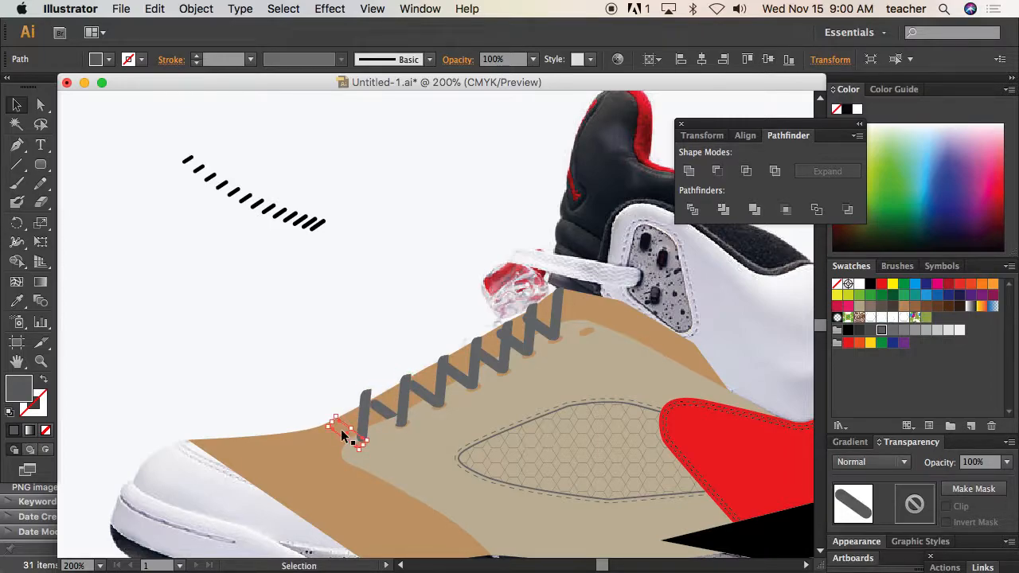
click(323, 450)
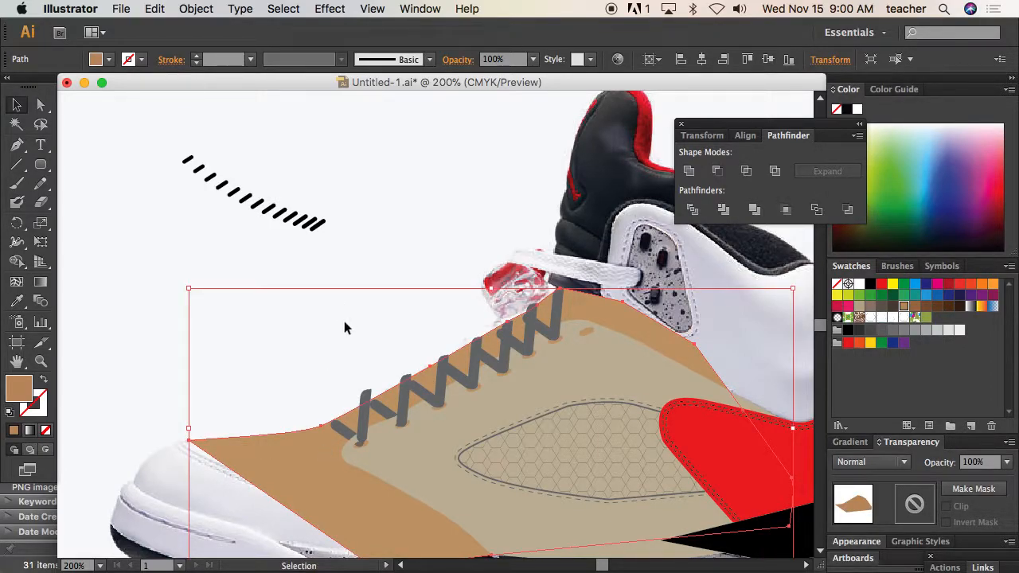
drag(303, 368, 418, 477)
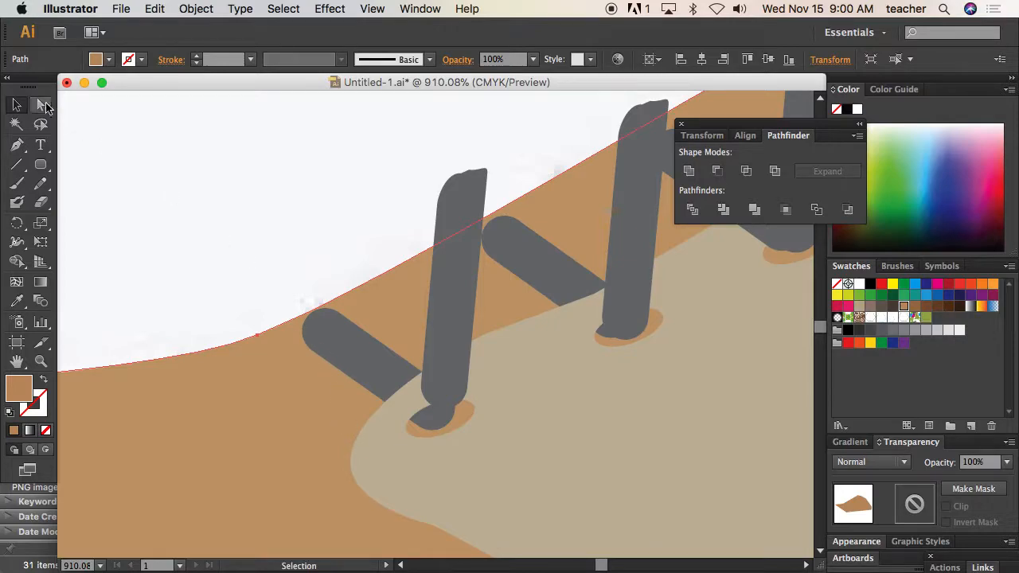
key(q)
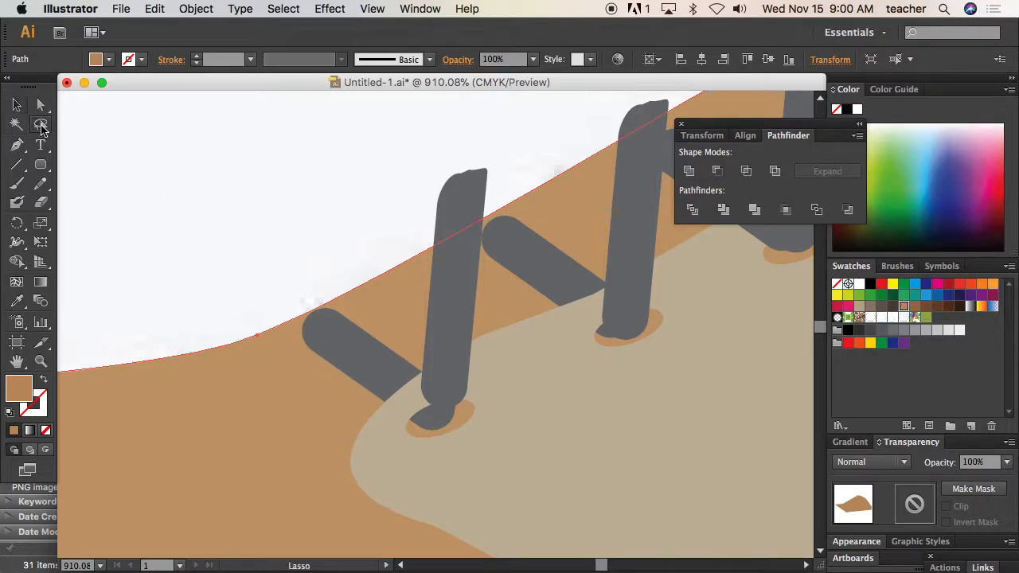
click(322, 283)
drag(321, 360, 334, 300)
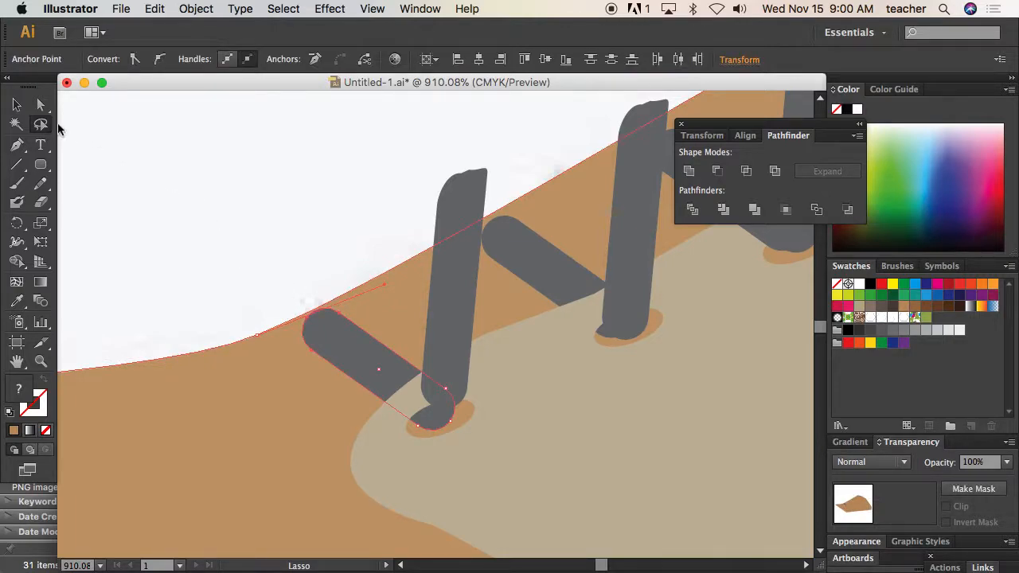
key(a)
click(309, 357)
click(312, 342)
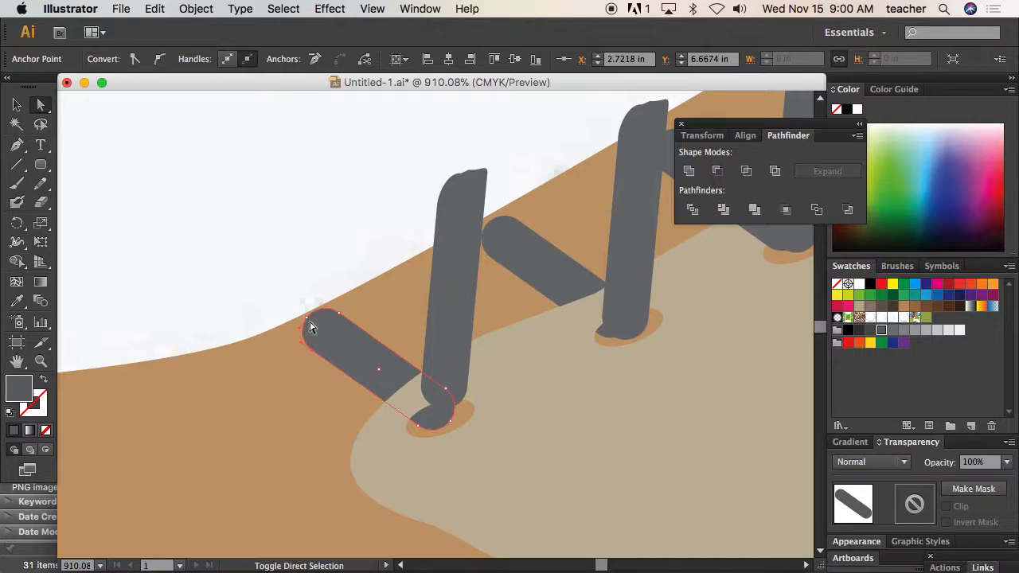
shift+click(341, 315)
drag(341, 316, 304, 302)
Reshape the rounded upper end of the first diagonal bar into a flatter tip along the brown shape's edge, and deselect it
click(16, 145)
click(119, 183)
click(310, 291)
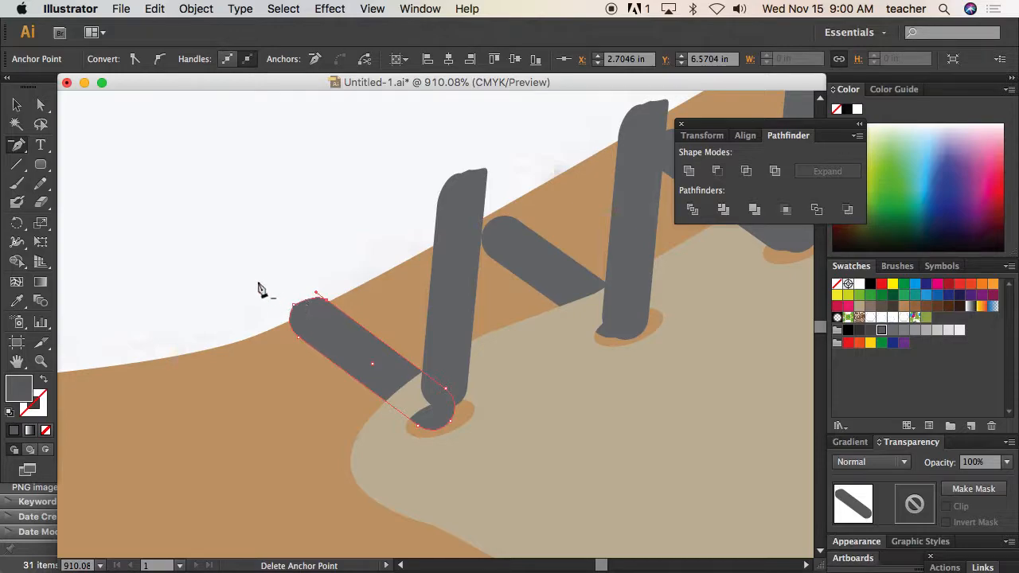
click(41, 104)
drag(293, 309, 274, 326)
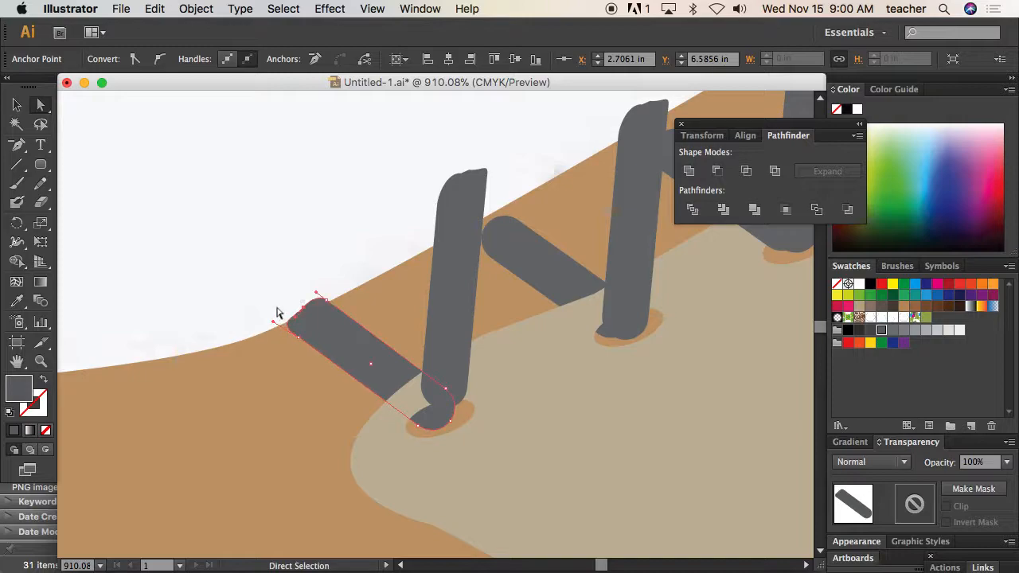
key(super+0)
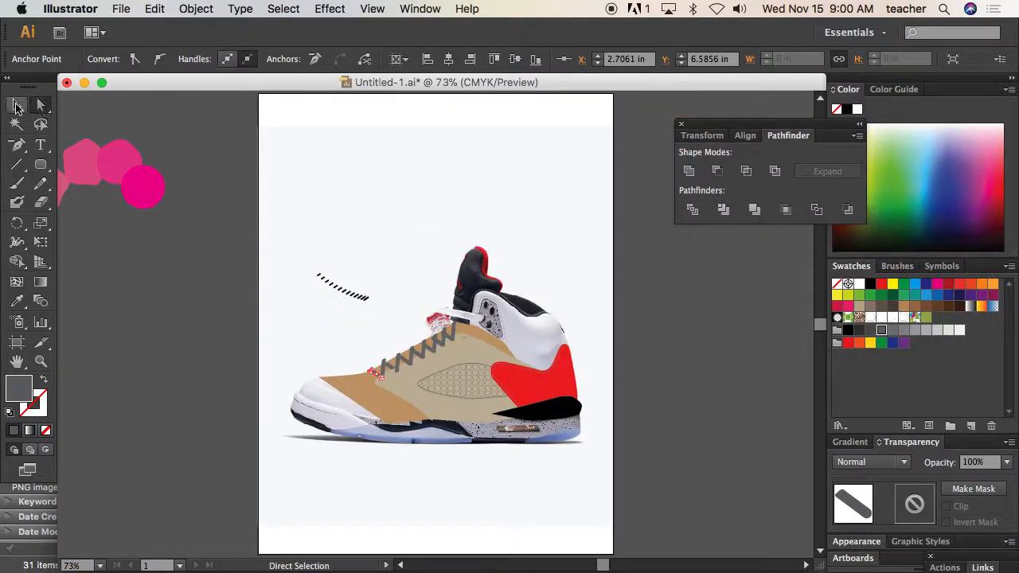
click(18, 105)
click(209, 163)
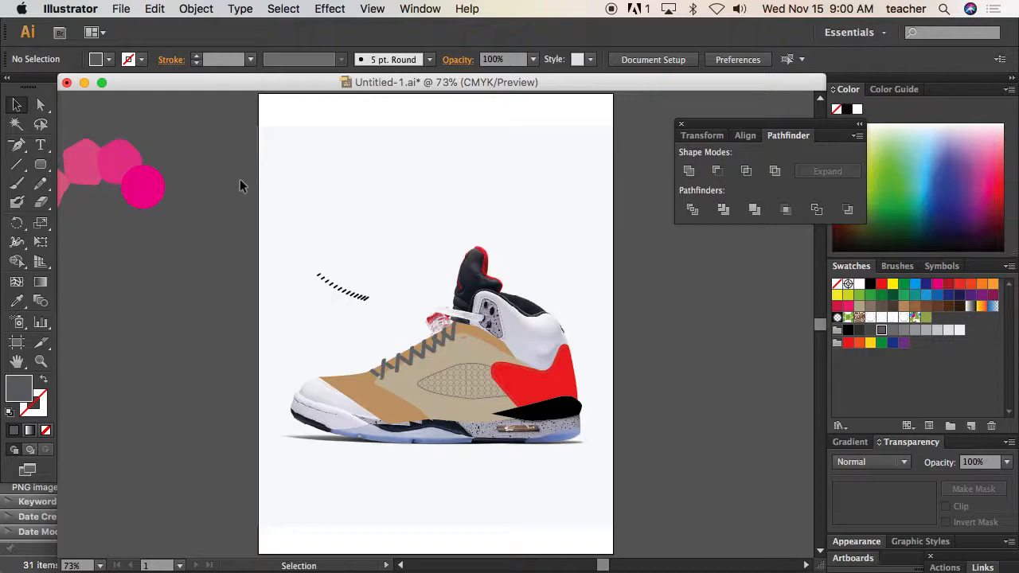